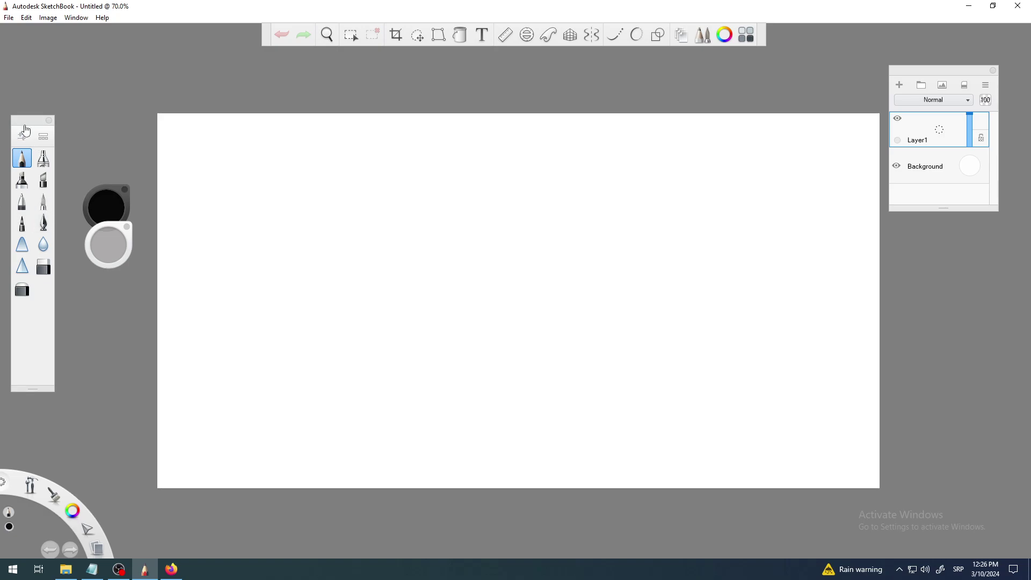
Nudge the brush set panel into a slightly different position on screen.
mouse_move(24, 128)
left_mouse_down()
mouse_move(72, 150)
mouse_move(26, 133)
mouse_move(76, 127)
mouse_move(41, 117)
mouse_move(81, 119)
mouse_move(33, 117)
mouse_move(73, 110)
mouse_move(42, 132)
mouse_move(33, 110)
mouse_move(41, 128)
mouse_move(34, 122)
left_mouse_up()
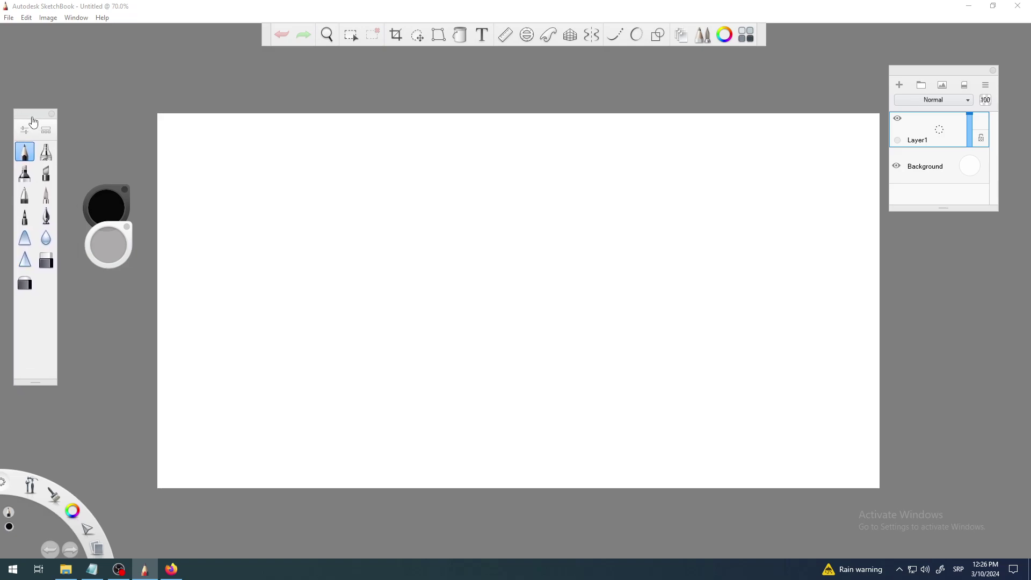
left_click_drag(32, 123, 37, 128)
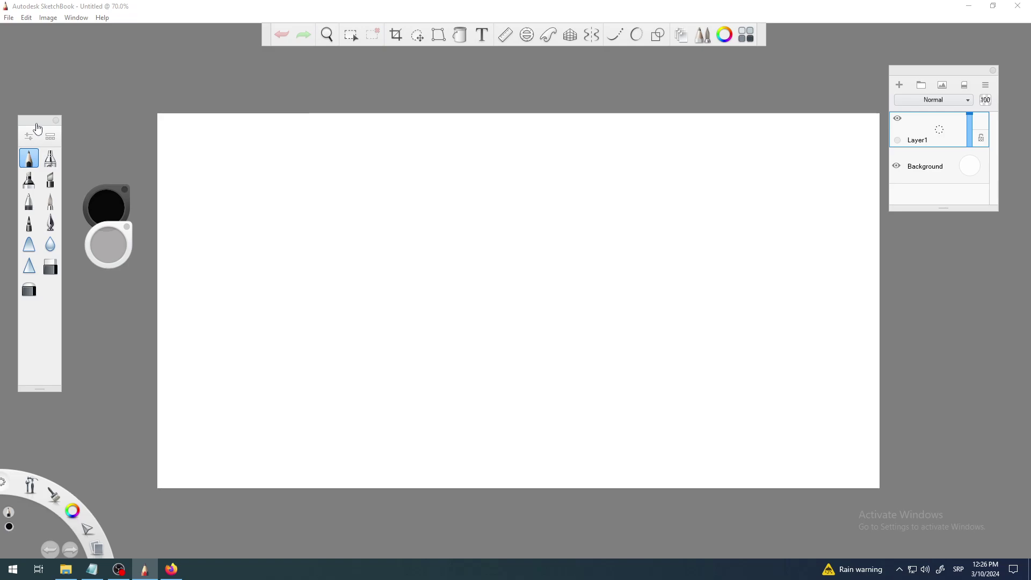
mouse_move(37, 128)
left_mouse_down()
mouse_move(551, 113)
mouse_move(854, 126)
mouse_move(32, 113)
mouse_move(198, 381)
mouse_move(268, 531)
mouse_move(307, 310)
mouse_move(304, 44)
mouse_move(105, 122)
mouse_move(32, 124)
left_mouse_up()
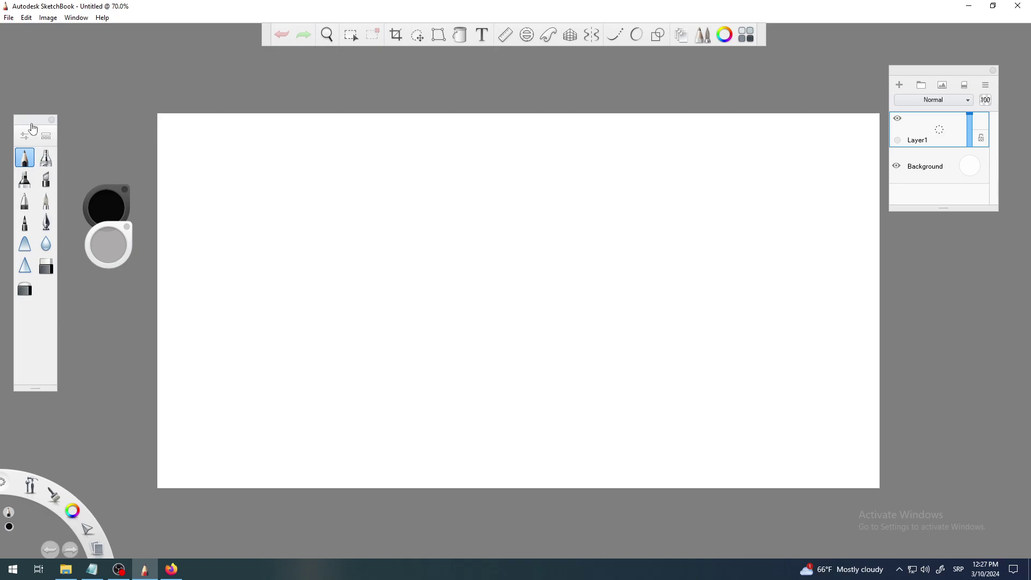
left_click_drag(31, 126, 30, 122)
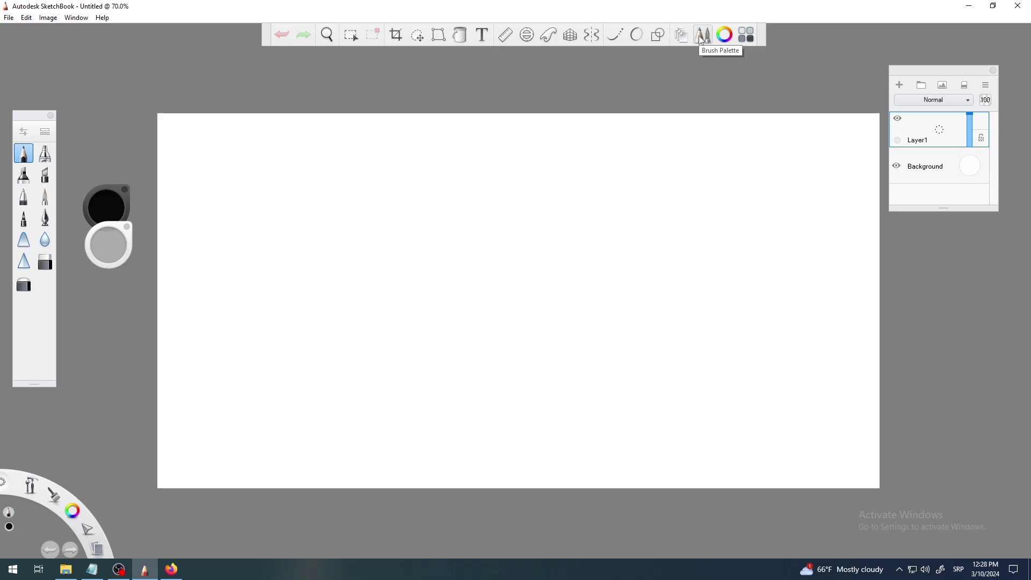
Toggle the brush set hidden and shown several times, leaving it visible.
left_click(700, 39)
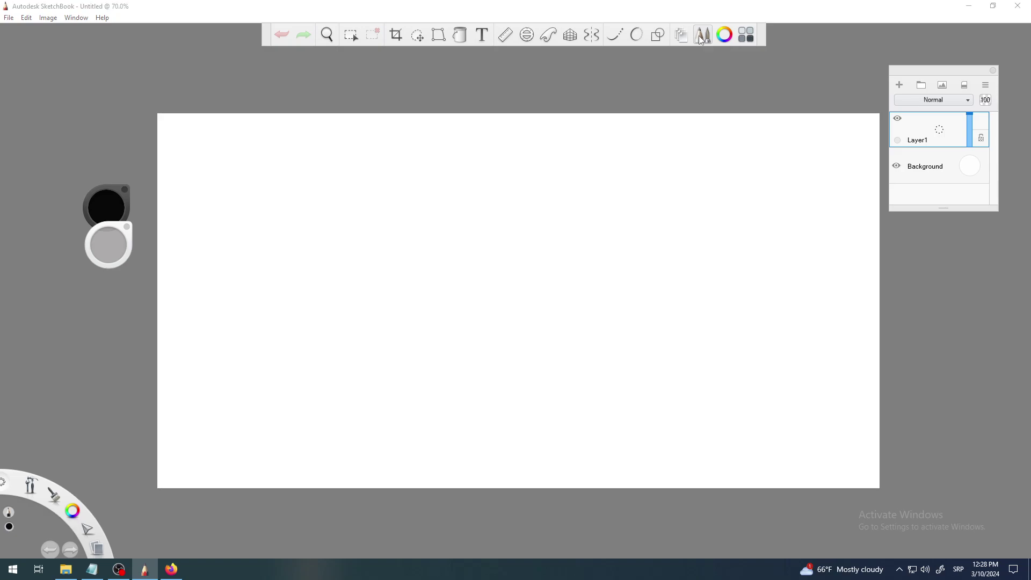
left_click(701, 39)
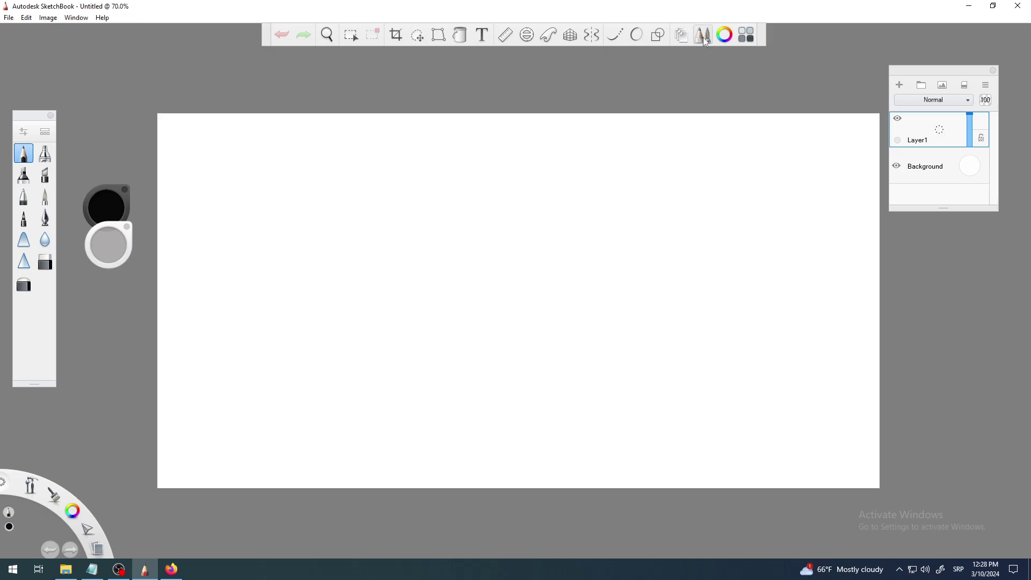
left_click(703, 37)
left_click(704, 37)
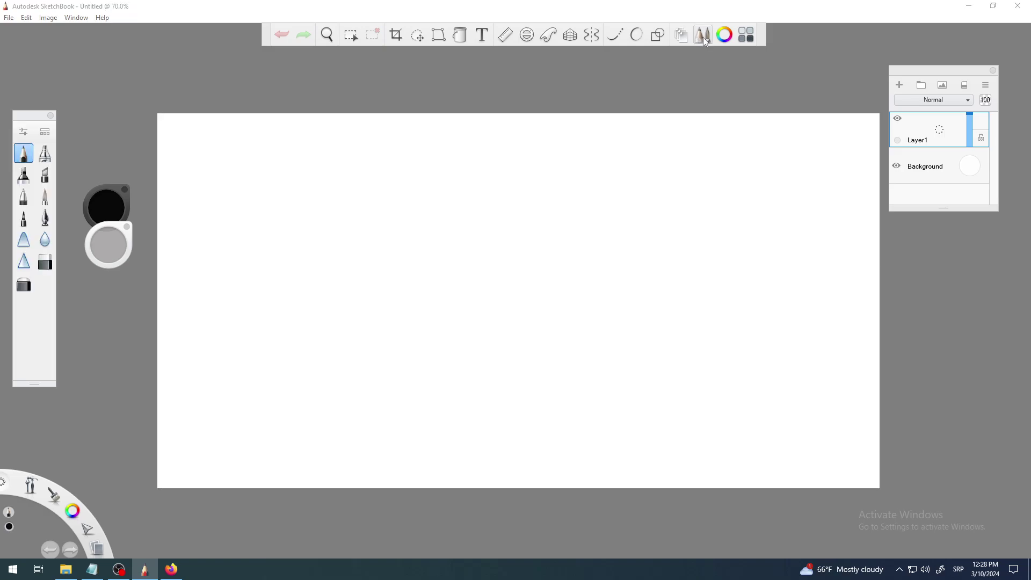
left_click(704, 37)
left_click(703, 37)
left_click(704, 38)
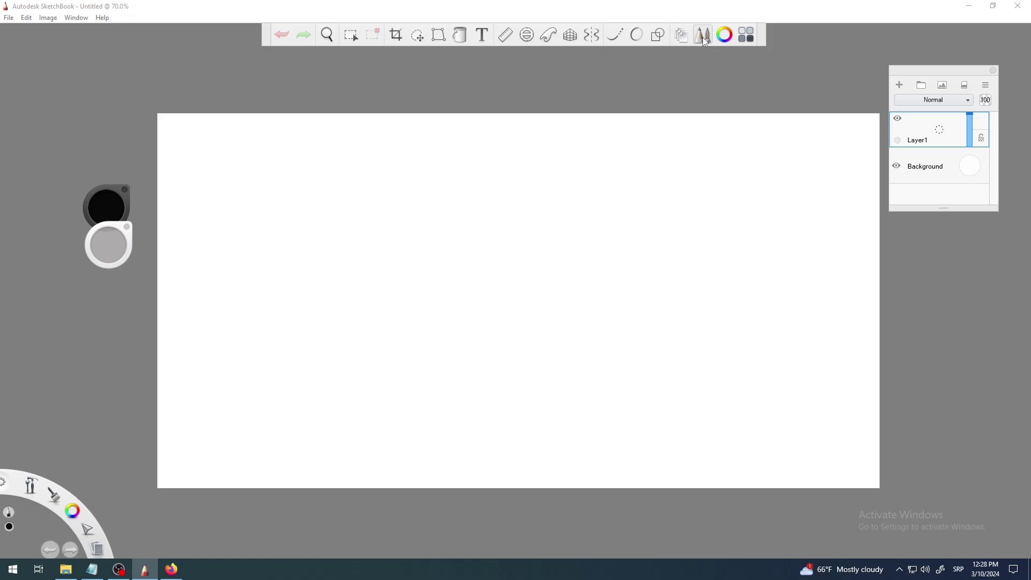
left_click(703, 37)
left_click(702, 37)
left_click(703, 37)
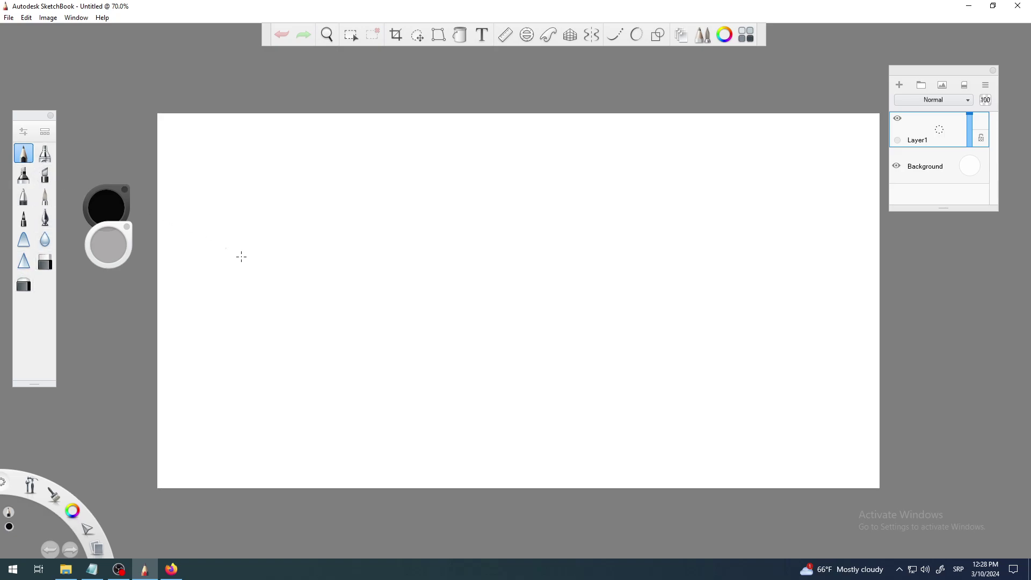
Draw a black zigzag outline, then airbrush soft grey strokes below and inside it.
mouse_move(242, 256)
left_mouse_down()
mouse_move(295, 228)
mouse_move(325, 245)
mouse_move(346, 294)
mouse_move(414, 302)
mouse_move(477, 252)
mouse_move(537, 330)
mouse_move(611, 285)
mouse_move(519, 179)
mouse_move(411, 195)
mouse_move(385, 177)
mouse_move(383, 196)
mouse_move(364, 207)
mouse_move(361, 234)
left_mouse_up()
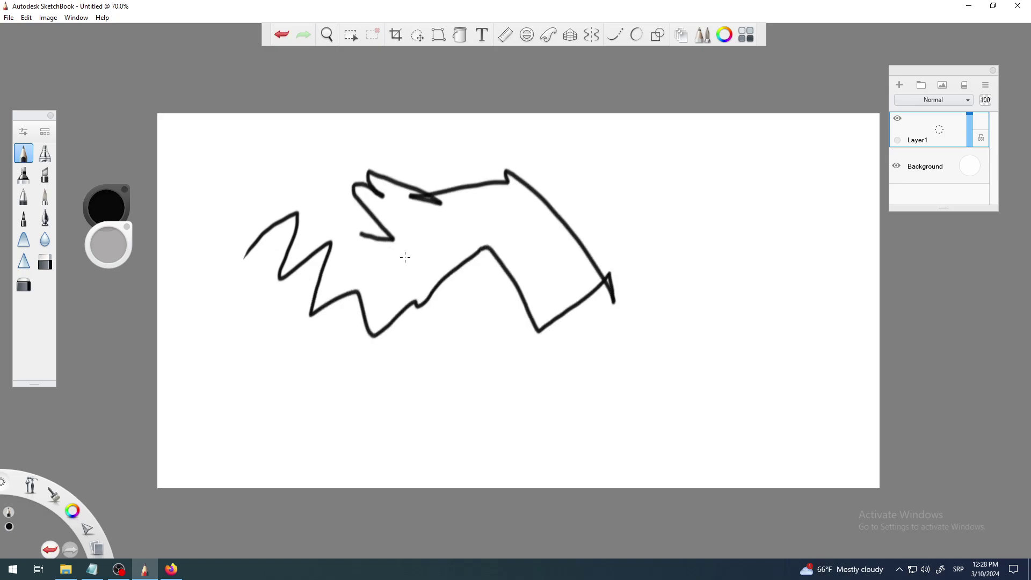
left_click(44, 160)
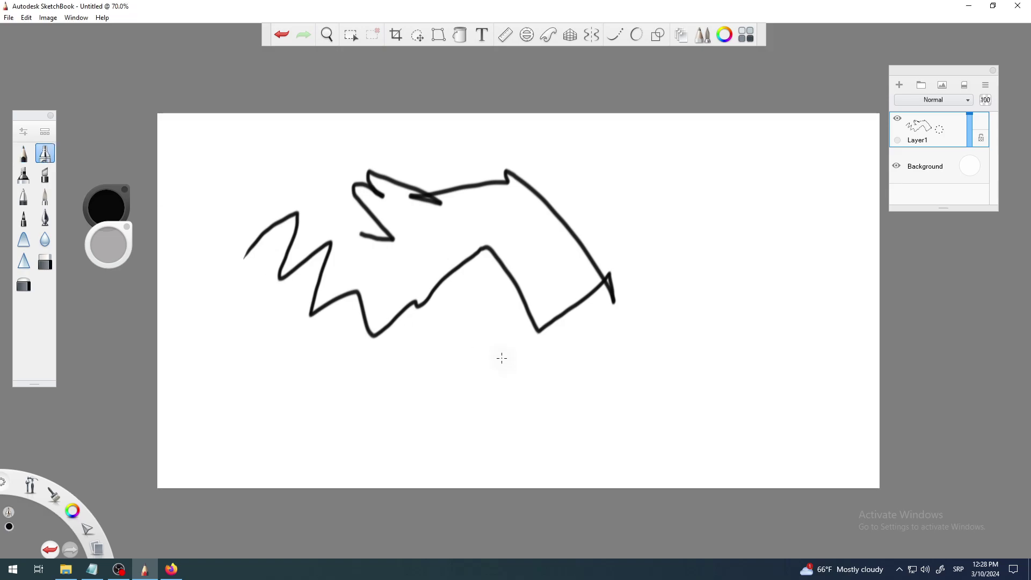
mouse_move(502, 359)
left_mouse_down()
mouse_move(461, 346)
mouse_move(387, 375)
mouse_move(367, 350)
left_mouse_up()
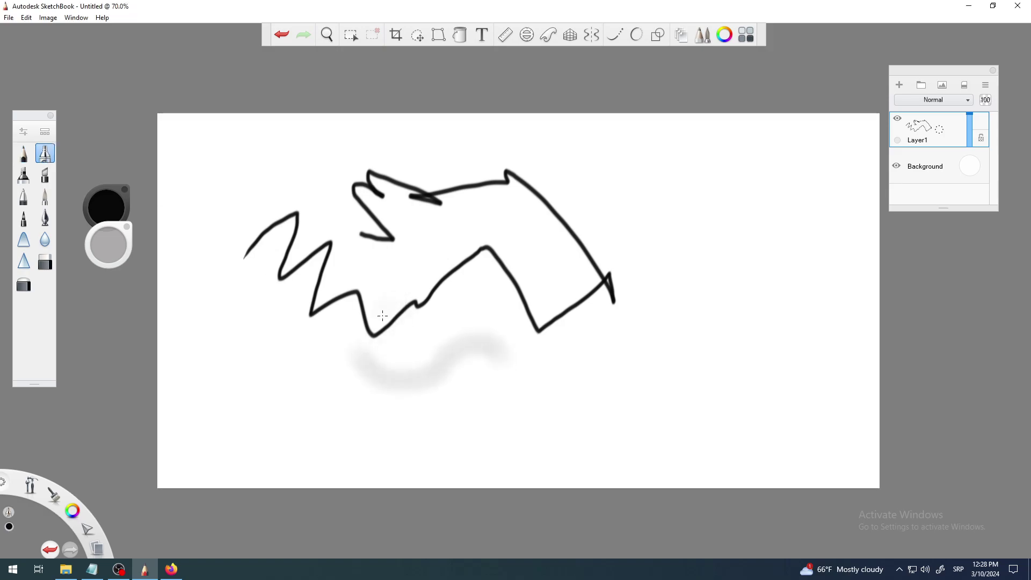
mouse_move(382, 315)
left_mouse_down()
mouse_move(362, 275)
mouse_move(325, 294)
mouse_move(341, 253)
mouse_move(326, 301)
mouse_move(355, 282)
mouse_move(382, 331)
mouse_move(467, 259)
mouse_move(394, 297)
mouse_move(462, 241)
mouse_move(498, 227)
mouse_move(407, 274)
mouse_move(441, 227)
mouse_move(480, 218)
mouse_move(413, 252)
mouse_move(427, 233)
mouse_move(491, 219)
left_mouse_up()
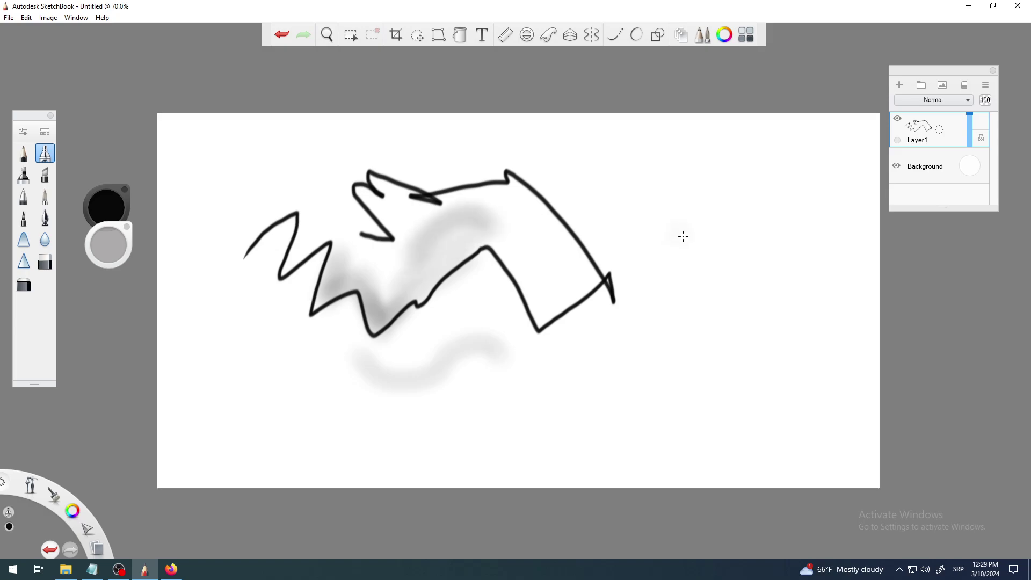
Airbrush two small grey dabs and a large grey ring with darkened edges at lower right.
mouse_move(715, 218)
left_mouse_down()
mouse_move(698, 223)
mouse_move(732, 223)
mouse_move(707, 212)
mouse_move(716, 239)
mouse_move(727, 223)
mouse_move(717, 214)
left_mouse_up()
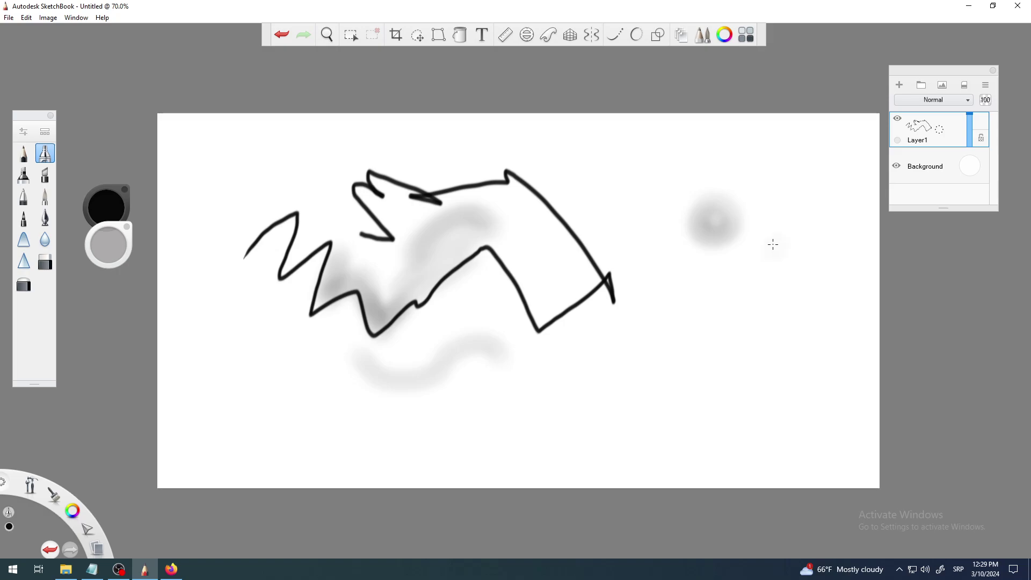
mouse_move(773, 245)
left_mouse_down()
mouse_move(757, 260)
mouse_move(770, 277)
mouse_move(785, 260)
mouse_move(779, 247)
mouse_move(757, 270)
mouse_move(781, 269)
left_mouse_up()
mouse_move(706, 318)
left_mouse_down()
mouse_move(653, 352)
mouse_move(664, 426)
mouse_move(766, 400)
mouse_move(736, 316)
mouse_move(646, 323)
mouse_move(654, 410)
mouse_move(752, 402)
mouse_move(737, 324)
mouse_move(671, 341)
mouse_move(666, 401)
mouse_move(719, 357)
mouse_move(673, 375)
mouse_move(689, 345)
mouse_move(697, 366)
mouse_move(717, 350)
mouse_move(687, 408)
mouse_move(739, 359)
mouse_move(694, 416)
mouse_move(659, 395)
mouse_move(704, 420)
mouse_move(732, 381)
mouse_move(705, 323)
mouse_move(646, 392)
mouse_move(734, 412)
mouse_move(744, 348)
mouse_move(669, 332)
mouse_move(657, 398)
mouse_move(728, 419)
left_mouse_up()
mouse_move(632, 388)
left_mouse_down()
mouse_move(702, 428)
mouse_move(746, 406)
mouse_move(655, 400)
mouse_move(718, 401)
mouse_move(766, 362)
mouse_move(677, 409)
mouse_move(764, 378)
mouse_move(706, 413)
mouse_move(763, 385)
left_mouse_up()
mouse_move(706, 427)
left_mouse_down()
mouse_move(756, 400)
mouse_move(732, 435)
mouse_move(773, 375)
left_mouse_up()
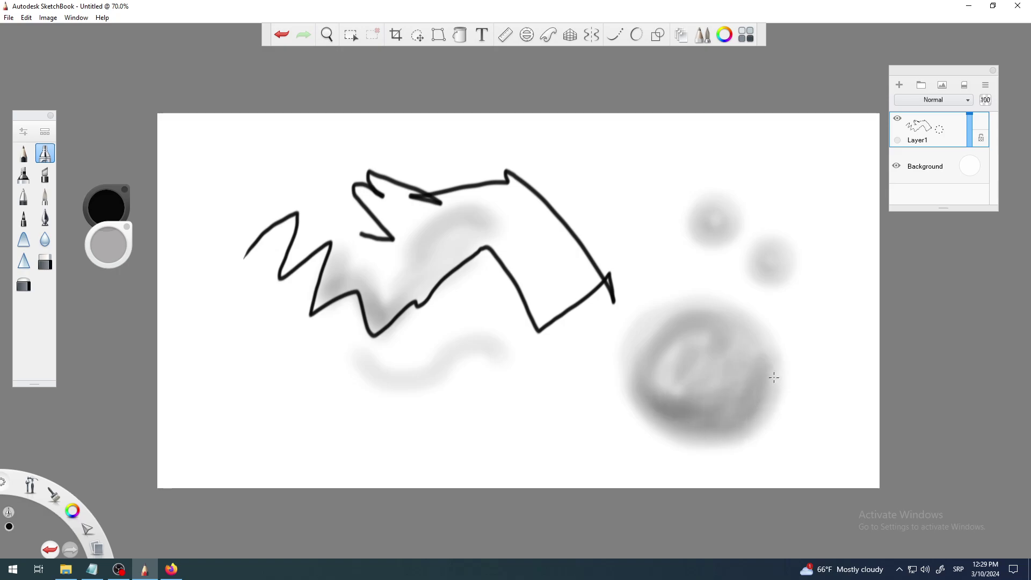
mouse_move(651, 364)
left_mouse_down()
mouse_move(676, 339)
mouse_move(633, 384)
mouse_move(669, 414)
left_mouse_up()
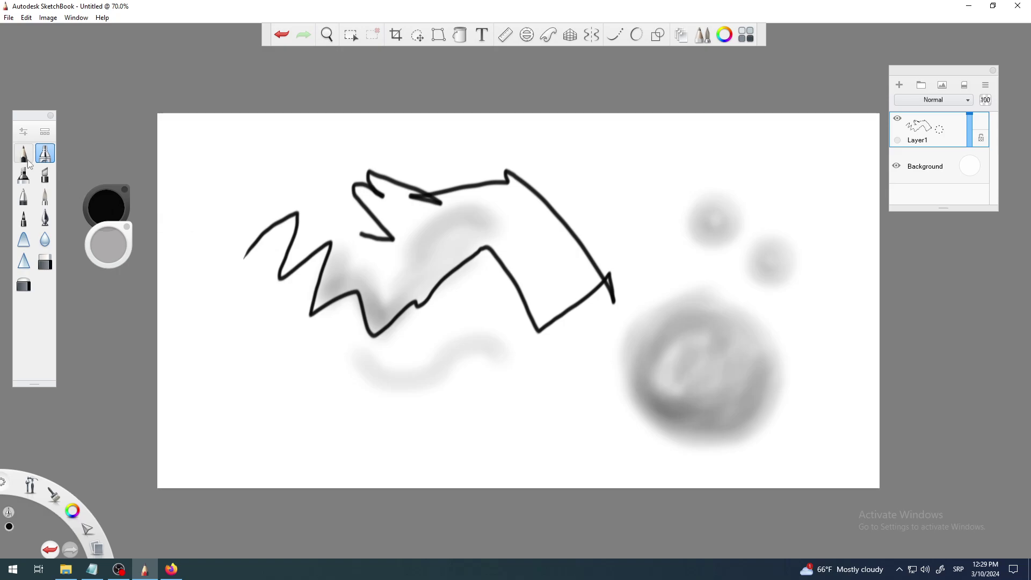
With a thin pen, draw a short vertical line and four long lines across the outline.
key("Down")
key("Down")
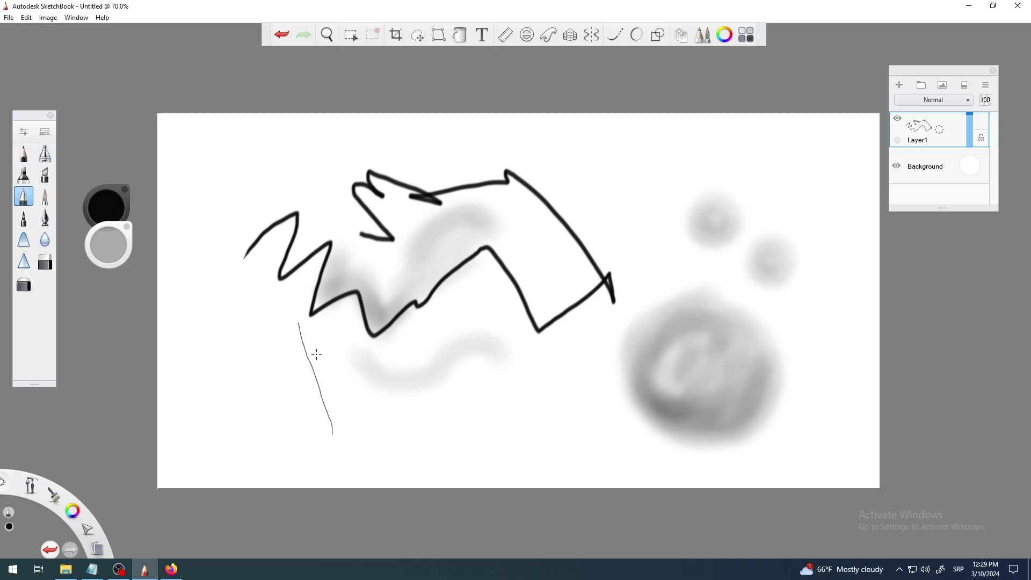
left_click_drag(346, 386, 315, 341)
left_click_drag(304, 382, 611, 273)
left_click_drag(273, 346, 630, 253)
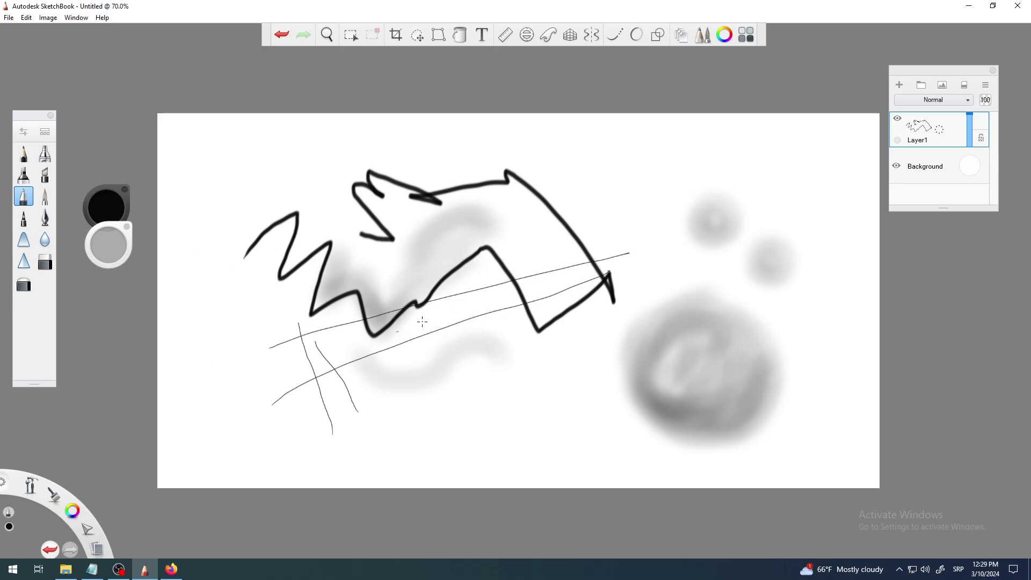
left_click_drag(398, 331, 671, 248)
left_click_drag(348, 318, 626, 212)
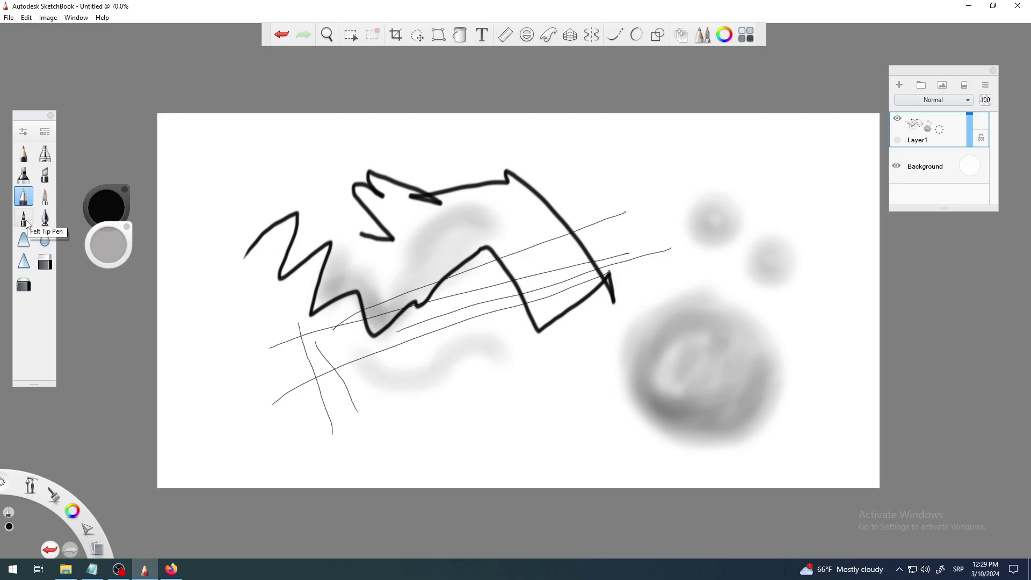
Paint a thick black S-shaped stroke with the Paintbrush, then pick the eraser.
left_click(45, 202)
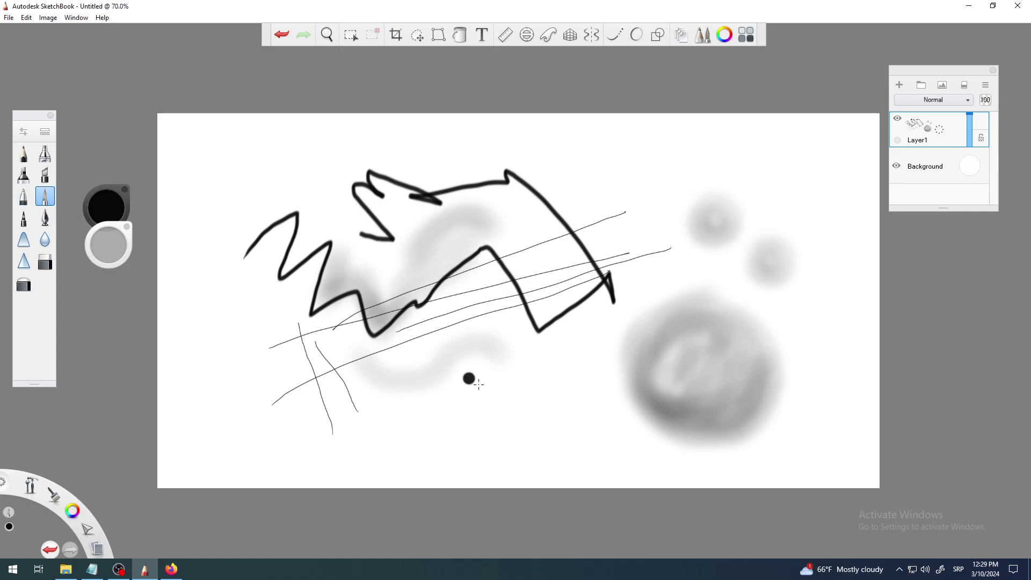
mouse_move(484, 401)
left_mouse_down()
mouse_move(495, 367)
mouse_move(555, 353)
mouse_move(535, 272)
mouse_move(569, 266)
mouse_move(590, 169)
mouse_move(586, 183)
mouse_move(642, 186)
left_mouse_up()
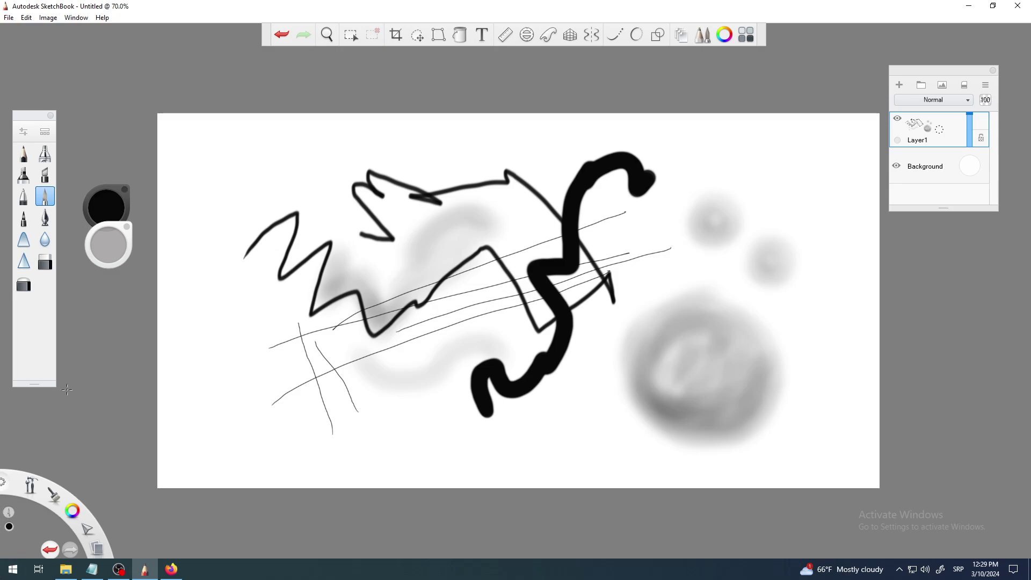
left_click(29, 287)
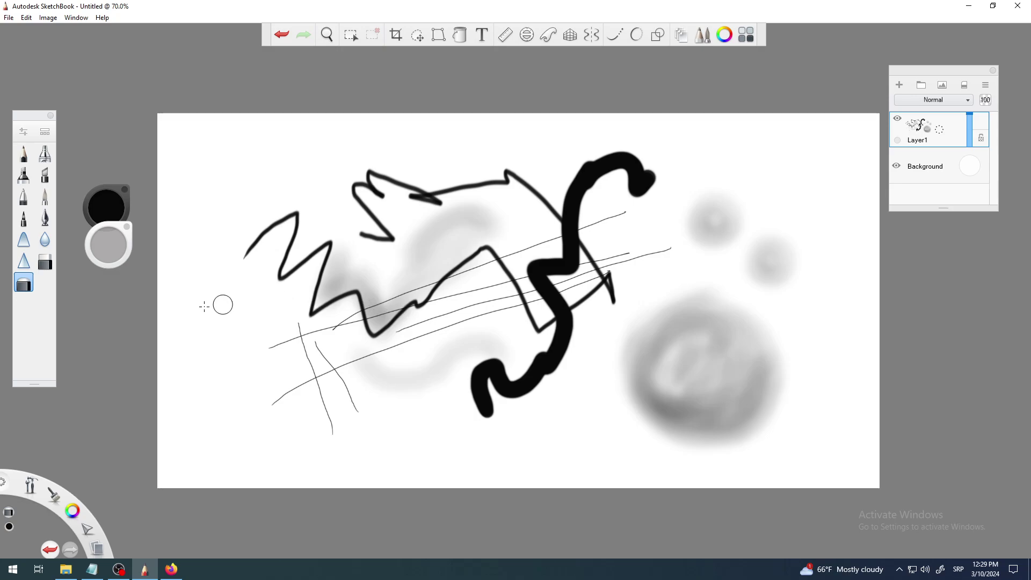
Use the soft eraser to work light streaks through the large grey ring's interior and lower edge.
left_click(43, 263)
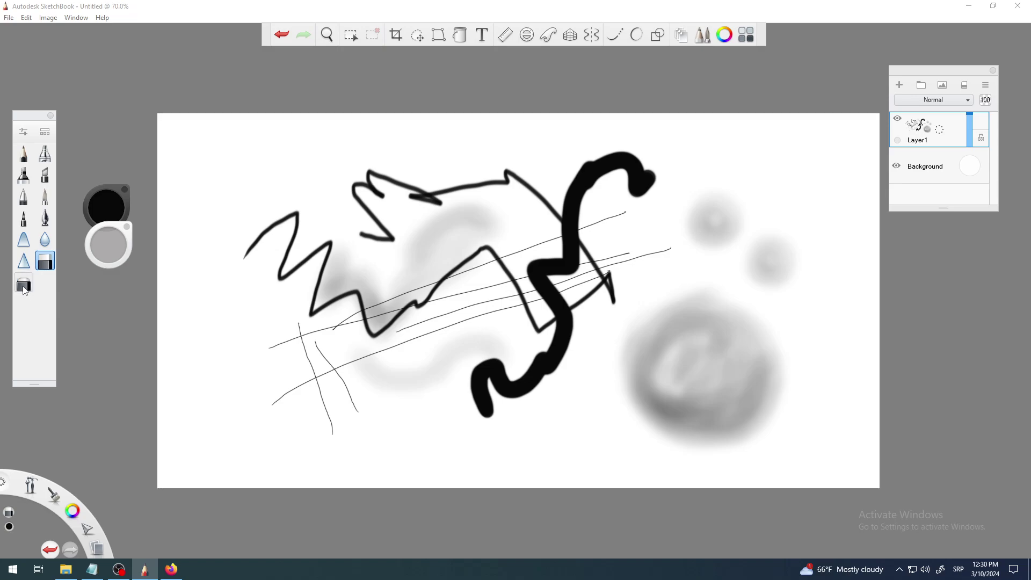
left_click(22, 289)
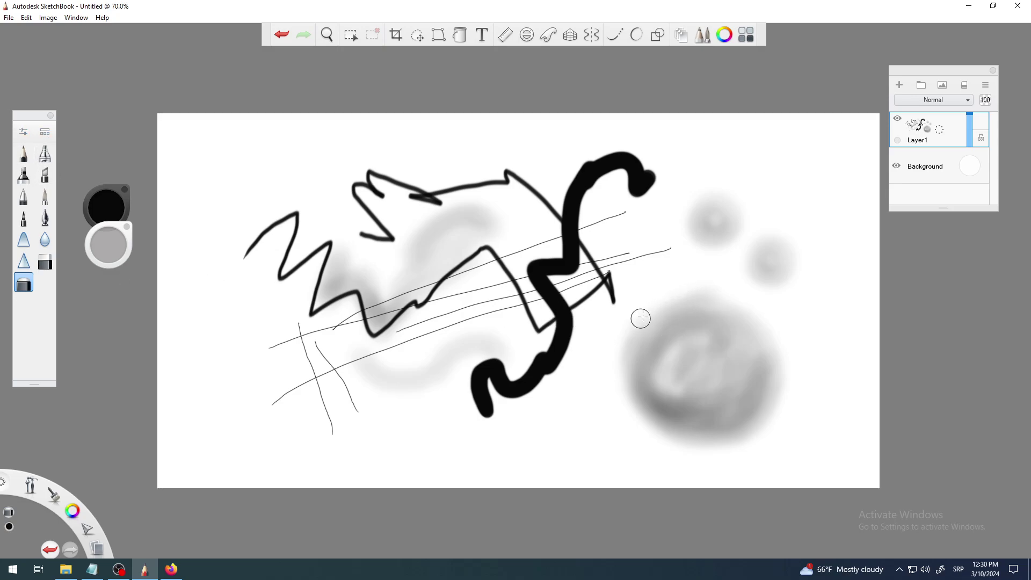
left_click_drag(636, 328, 634, 368)
left_click(45, 261)
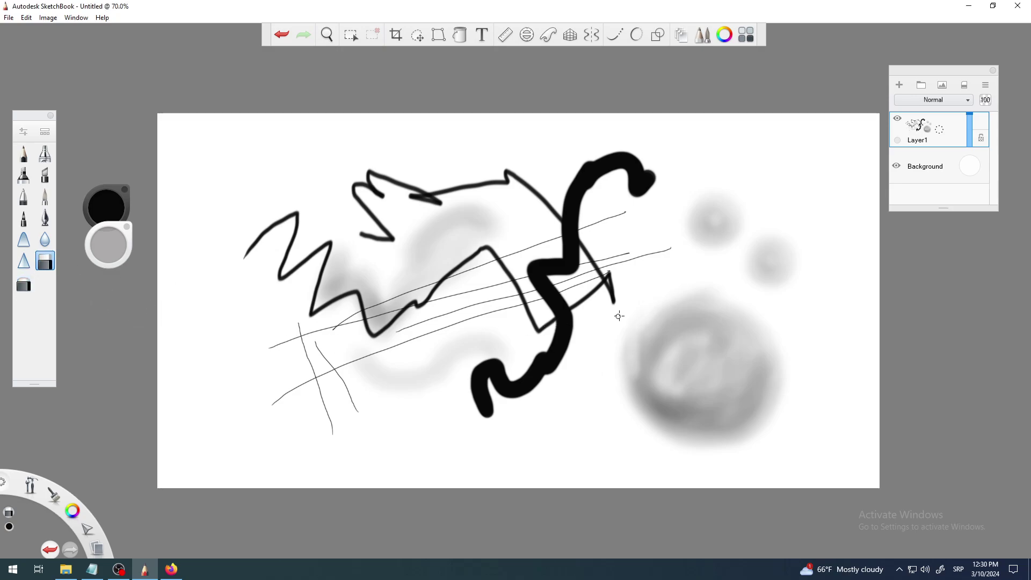
left_click(24, 283)
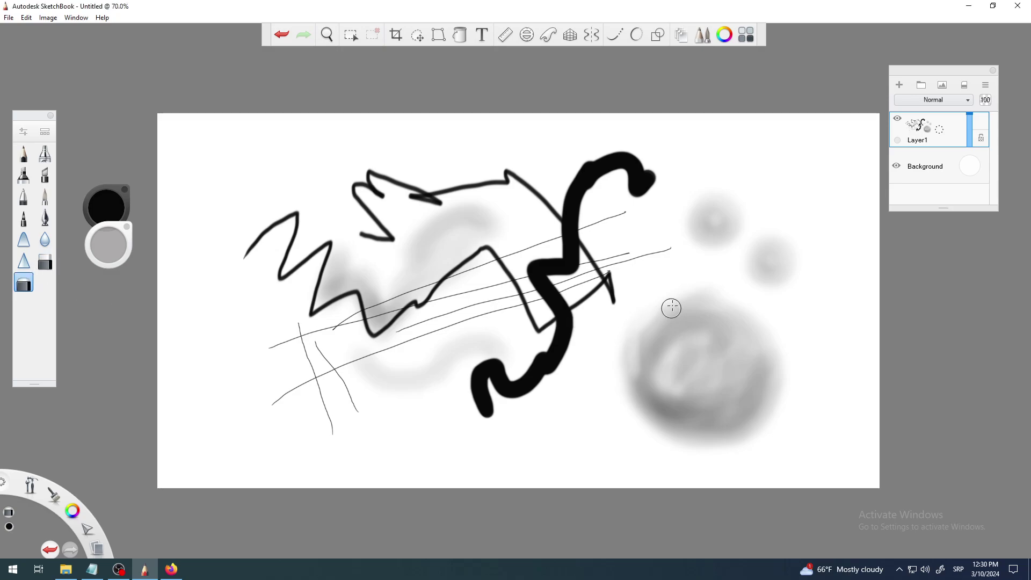
mouse_move(643, 337)
left_mouse_down()
mouse_move(693, 413)
mouse_move(698, 438)
mouse_move(726, 415)
mouse_move(728, 383)
mouse_move(765, 323)
left_mouse_up()
mouse_move(631, 352)
left_mouse_down()
mouse_move(659, 387)
mouse_move(640, 363)
mouse_move(669, 385)
mouse_move(671, 394)
mouse_move(634, 377)
mouse_move(652, 395)
mouse_move(650, 419)
mouse_move(628, 377)
mouse_move(674, 404)
mouse_move(683, 435)
mouse_move(681, 407)
mouse_move(737, 420)
mouse_move(745, 397)
mouse_move(743, 426)
mouse_move(734, 389)
mouse_move(735, 426)
mouse_move(744, 379)
mouse_move(787, 353)
mouse_move(750, 381)
mouse_move(777, 342)
mouse_move(742, 386)
mouse_move(774, 366)
mouse_move(739, 437)
mouse_move(761, 427)
mouse_move(765, 381)
mouse_move(744, 389)
left_mouse_up()
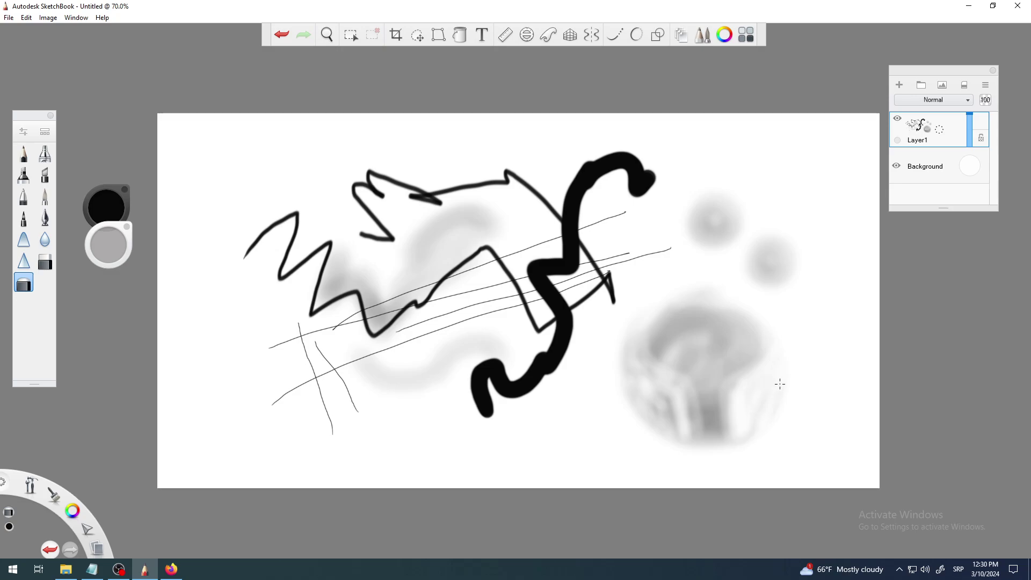
mouse_move(734, 433)
left_mouse_down()
mouse_move(666, 408)
mouse_move(663, 382)
mouse_move(671, 423)
mouse_move(678, 387)
mouse_move(691, 435)
mouse_move(684, 401)
mouse_move(645, 369)
mouse_move(660, 419)
mouse_move(621, 386)
left_mouse_up()
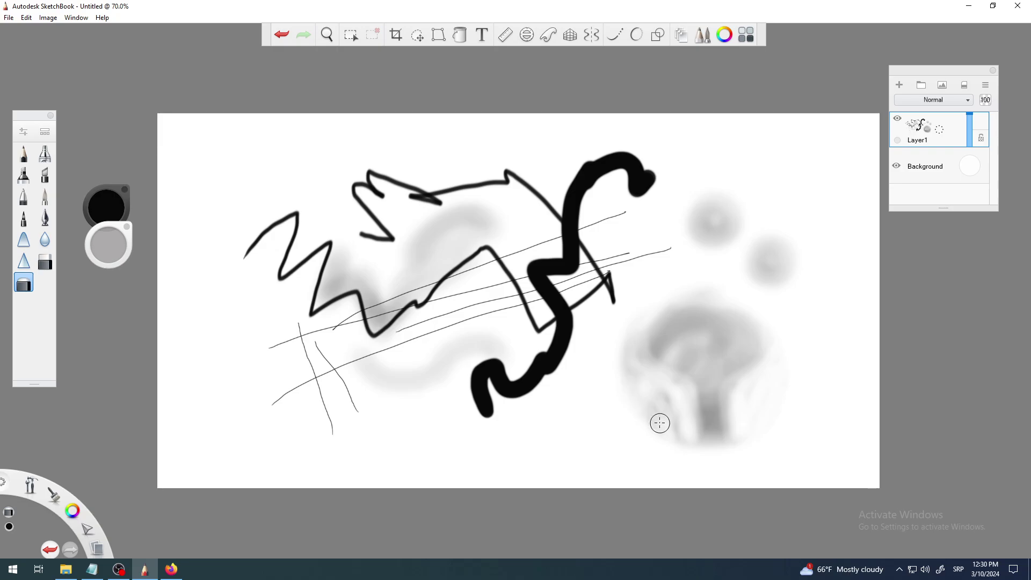
Draw two eyes and a smiling mouth on the grey ring with the Pencil.
left_click(25, 159)
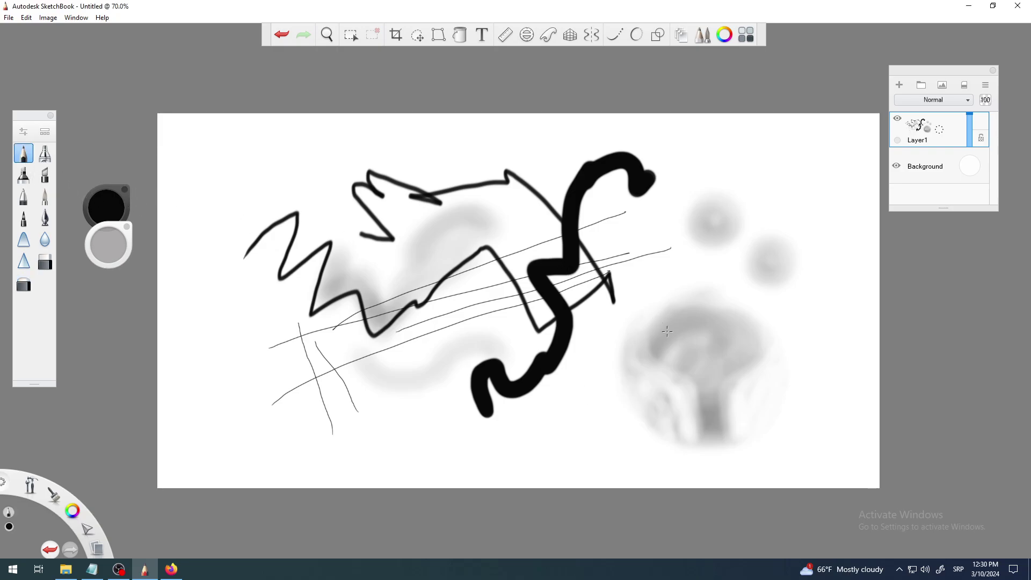
scroll(692, 363, "up", 2)
scroll(692, 338, "down", 1)
scroll(692, 338, "up", 4)
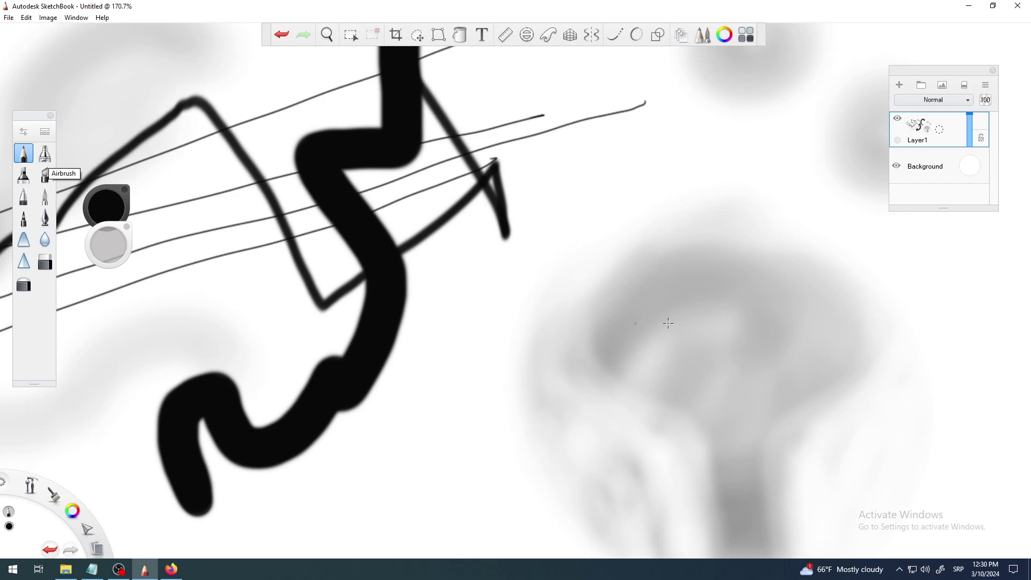
mouse_move(675, 312)
left_mouse_down()
mouse_move(648, 320)
mouse_move(652, 339)
mouse_move(697, 340)
mouse_move(686, 315)
mouse_move(663, 307)
left_mouse_up()
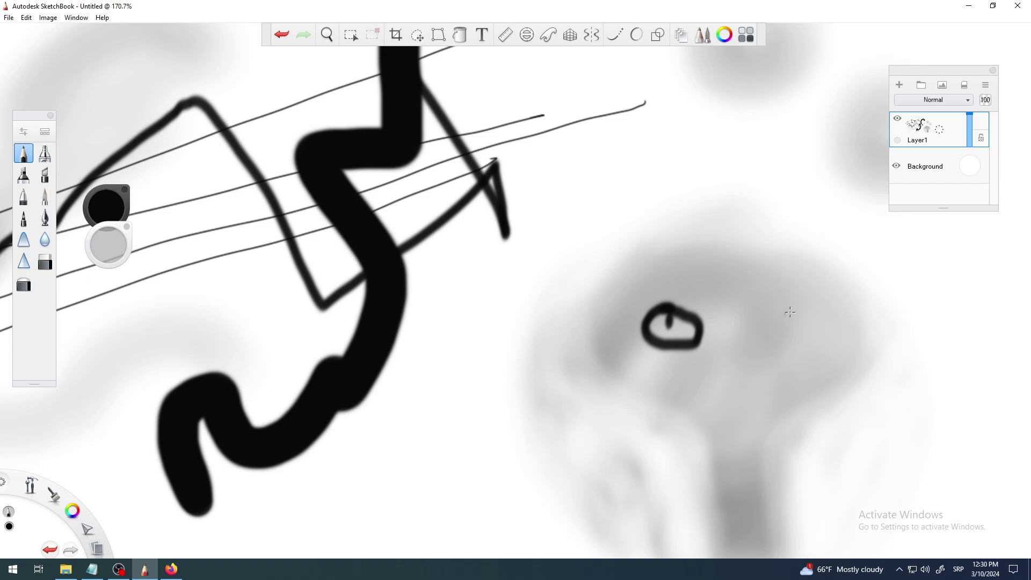
mouse_move(785, 302)
left_mouse_down()
mouse_move(743, 316)
mouse_move(758, 339)
mouse_move(804, 330)
mouse_move(770, 326)
left_mouse_up()
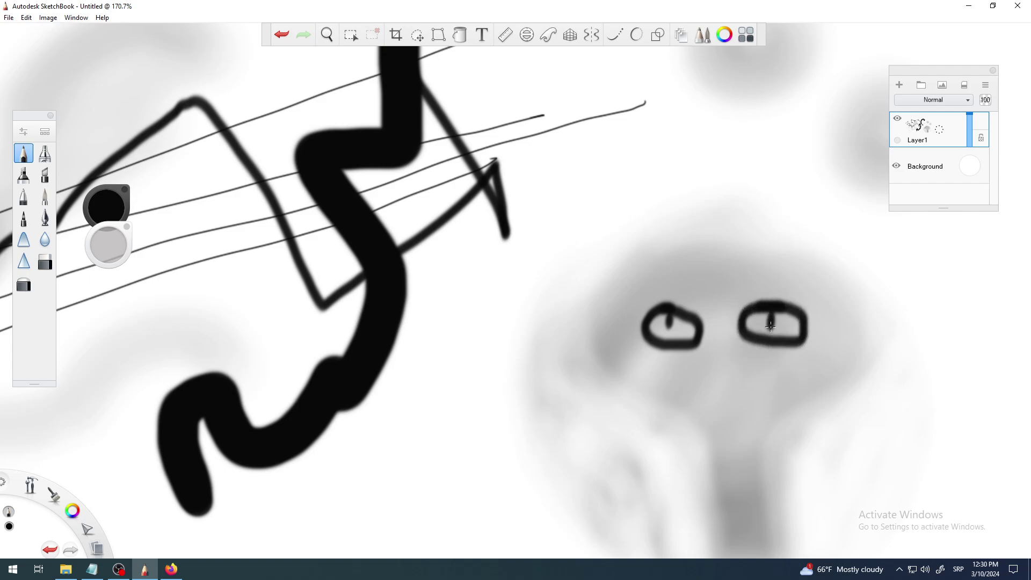
left_click_drag(700, 382, 771, 375)
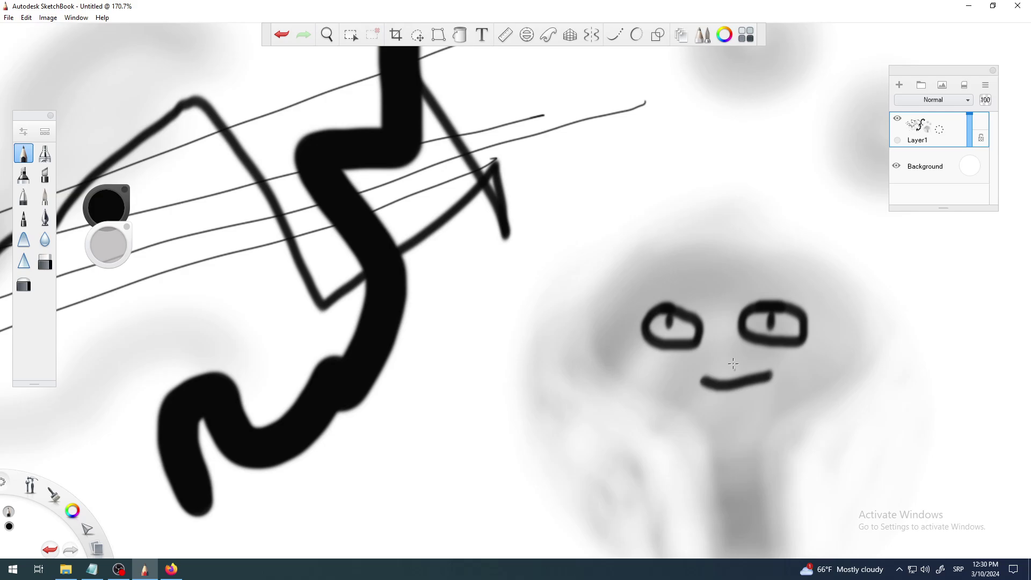
With a finer inking brush, draw the neck's second line and the head outline curving up.
scroll(733, 363, "down", 2)
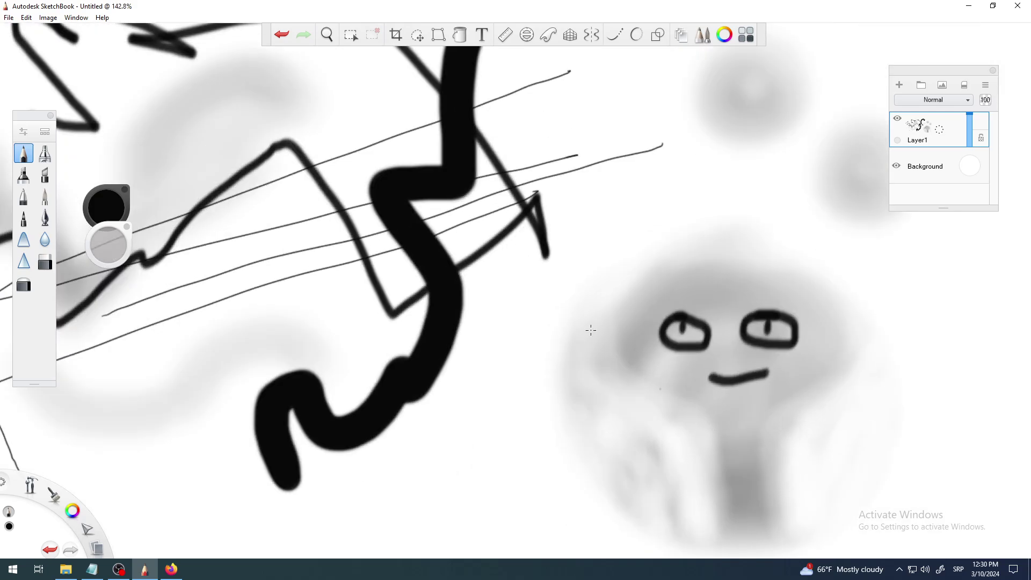
left_click(23, 218)
scroll(721, 374, "down", 6)
scroll(756, 391, "up", 3)
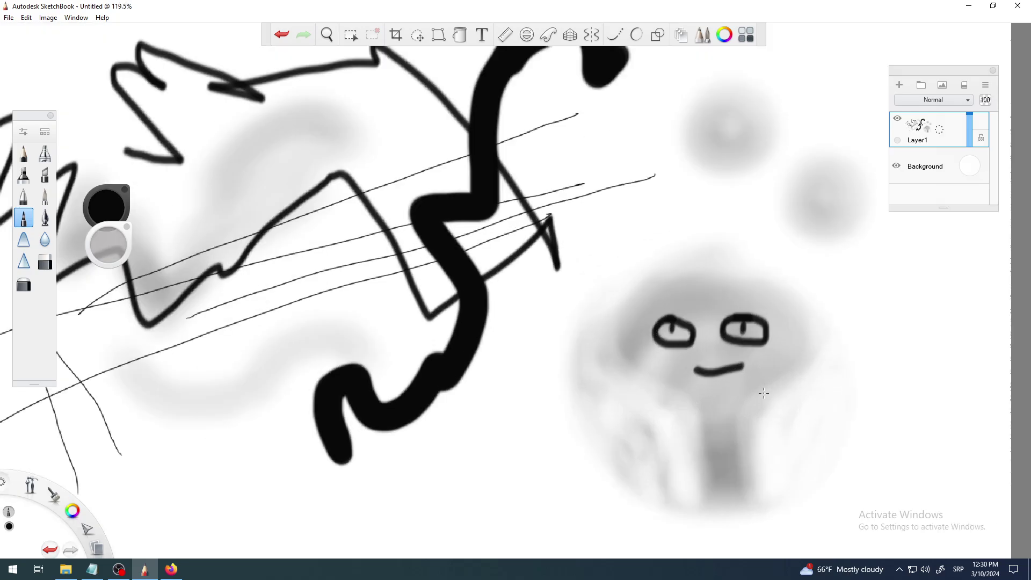
key("space")
mouse_move(725, 444)
left_mouse_down()
mouse_move(627, 413)
mouse_move(566, 368)
mouse_move(573, 468)
left_mouse_up()
scroll(588, 400, "up", 1)
left_click_drag(617, 350, 624, 465)
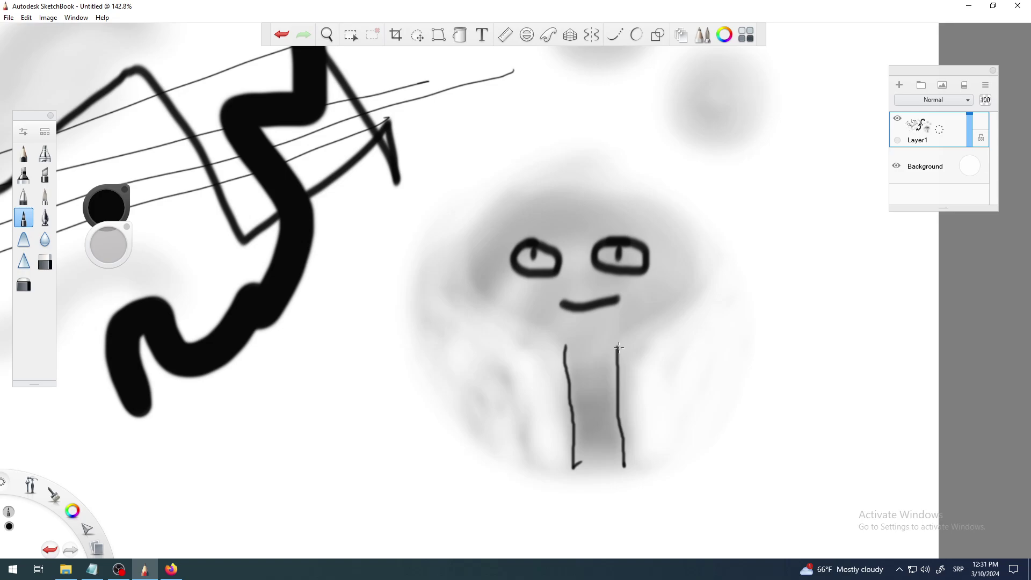
mouse_move(618, 347)
left_mouse_down()
mouse_move(699, 296)
mouse_move(708, 247)
mouse_move(685, 209)
mouse_move(621, 187)
mouse_move(515, 188)
mouse_move(471, 225)
mouse_move(460, 266)
mouse_move(537, 331)
left_mouse_up()
Centre the whole drawing in the window, then briefly check the recorder and return.
scroll(643, 356, "up", 3)
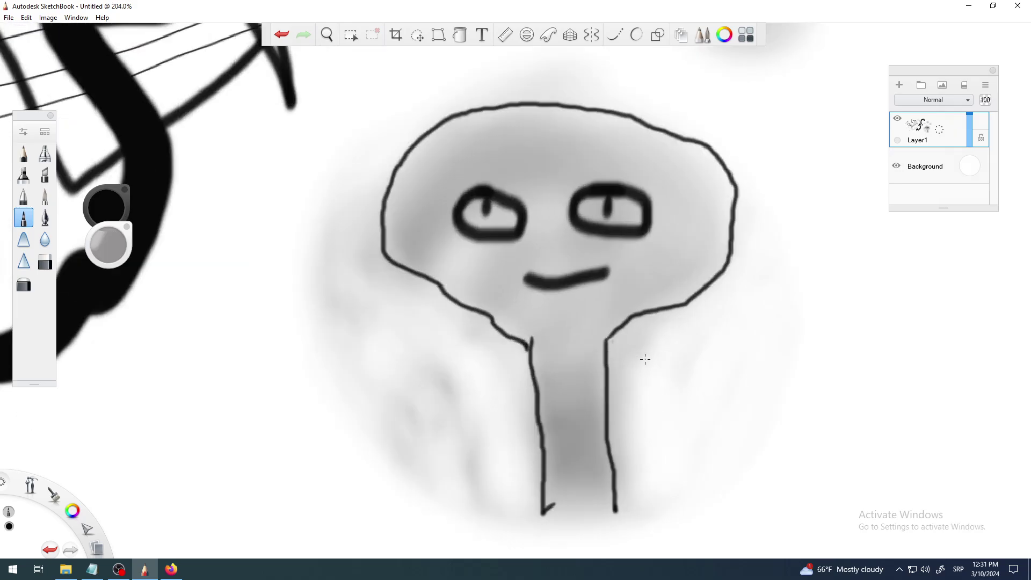
scroll(643, 356, "down", 5)
scroll(642, 357, "up", 2)
scroll(483, 317, "down", 4)
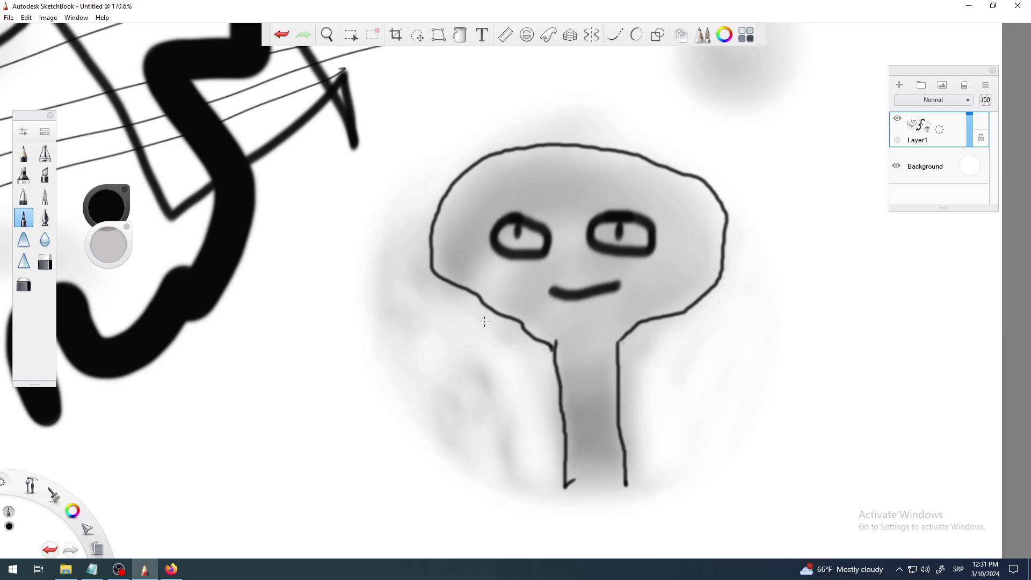
scroll(428, 320, "up", 1)
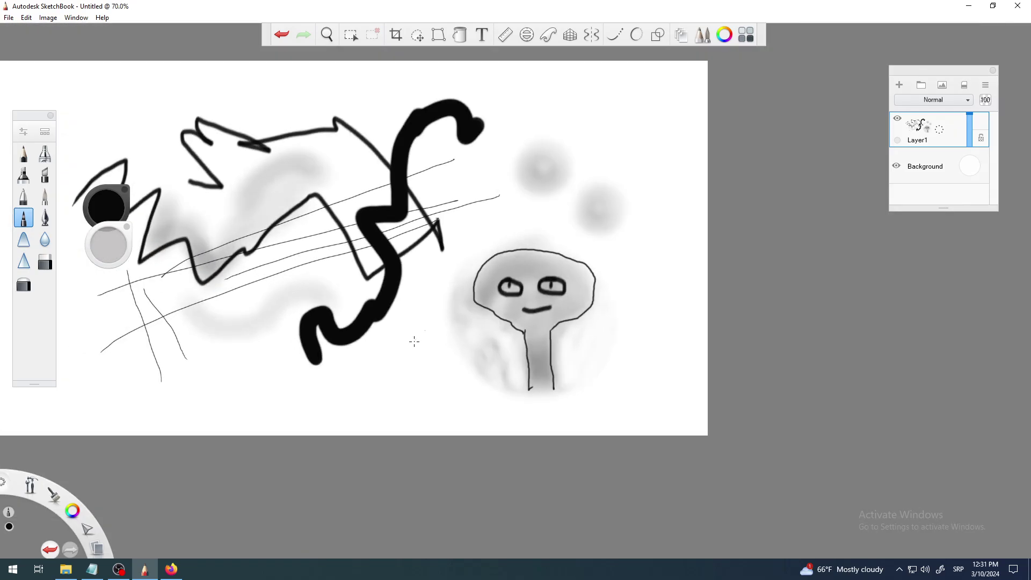
key("space")
left_click_drag(410, 356, 559, 401)
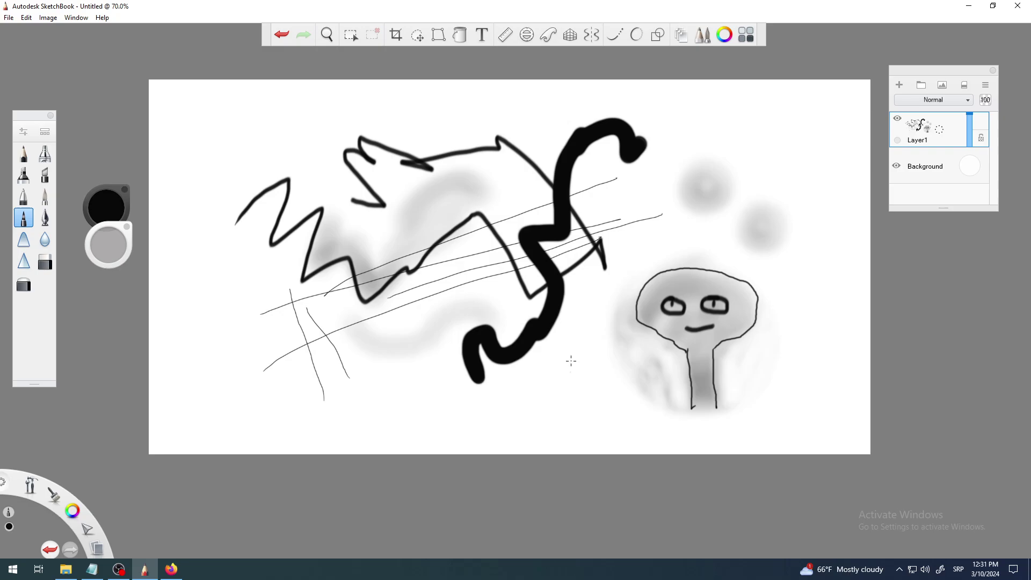
scroll(566, 340, "up", 2)
scroll(566, 341, "down", 3)
scroll(567, 342, "up", 1)
scroll(568, 343, "up", 2)
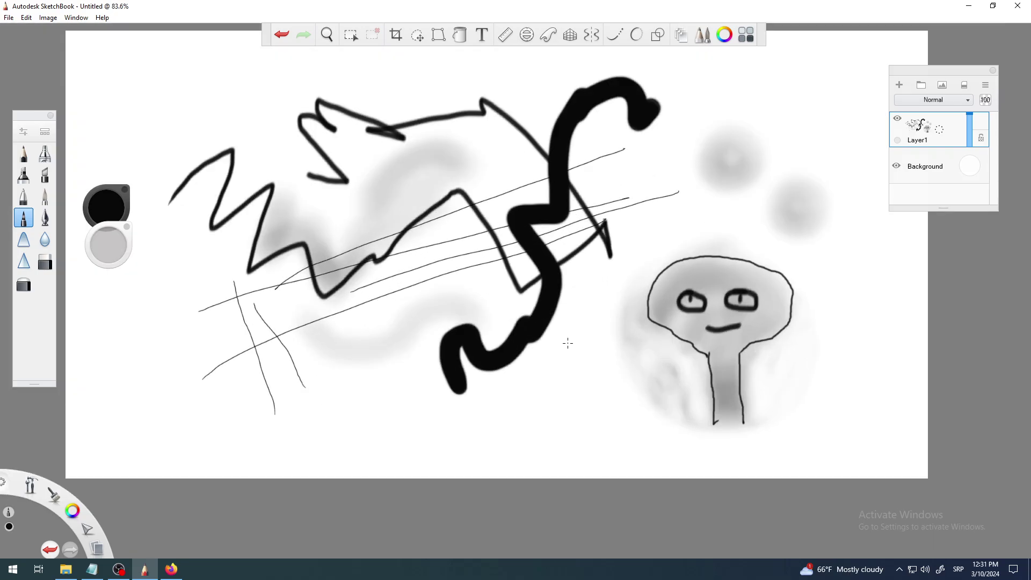
scroll(564, 341, "down", 1)
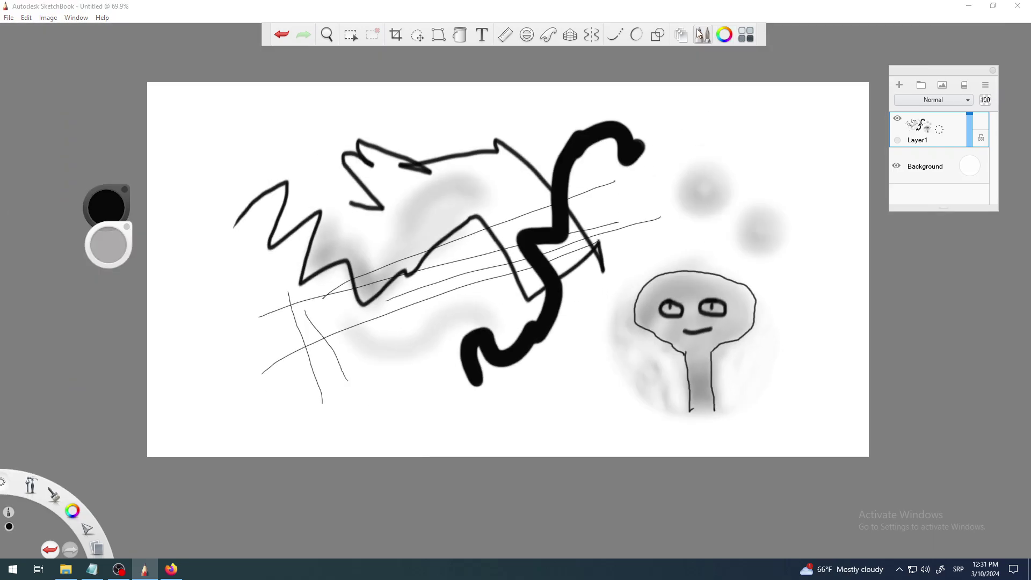
left_click(119, 569)
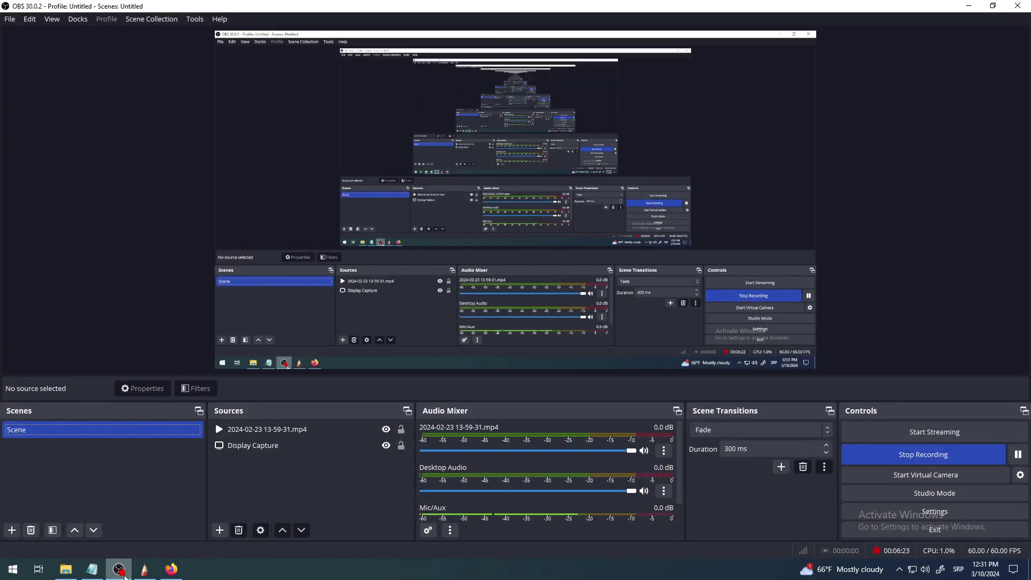
left_click(121, 571)
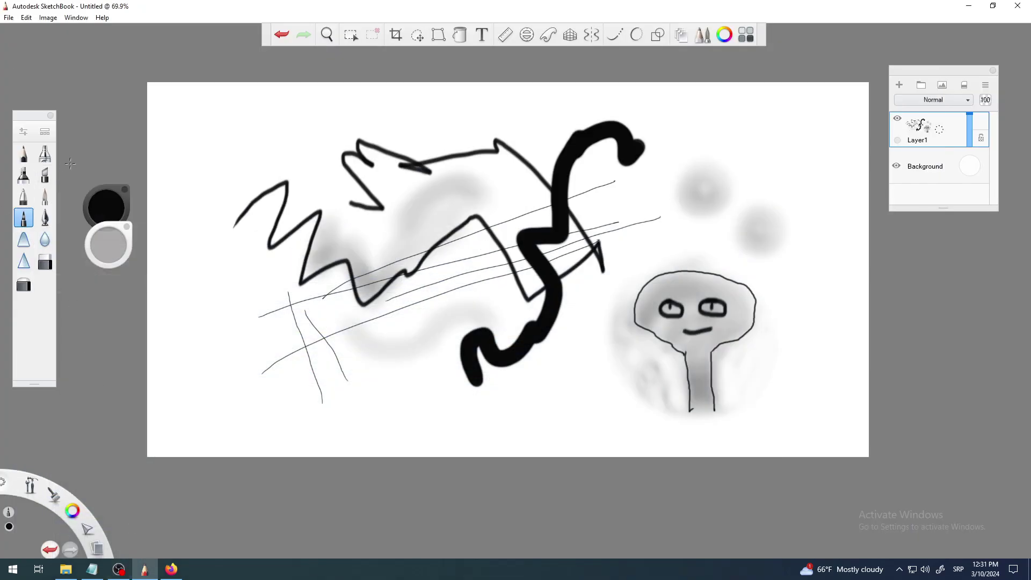
Review the Felt Tip Pen's size, flow, wetness and pressure settings, then close the panel.
left_click_drag(98, 193, 101, 171)
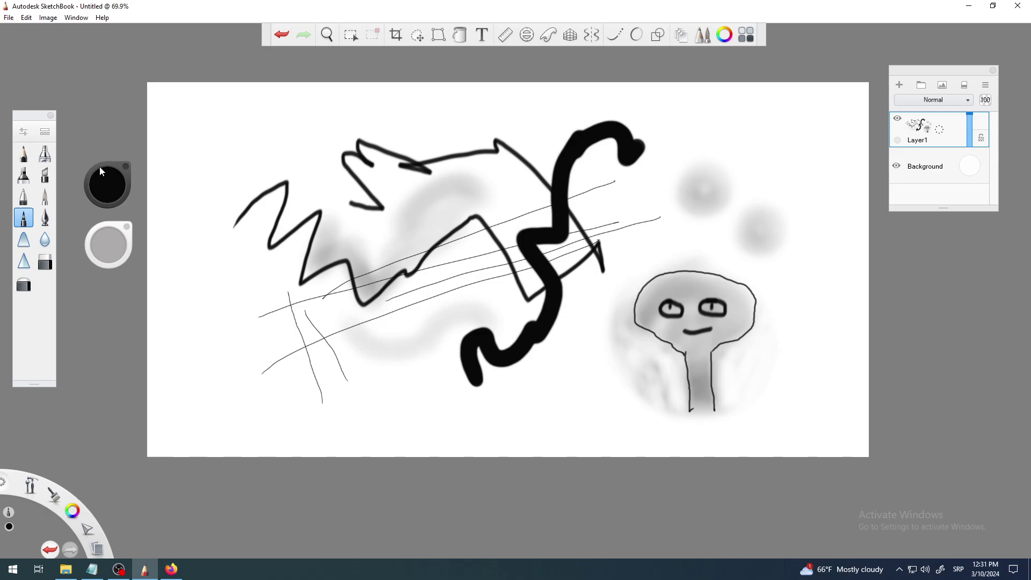
left_click(24, 132)
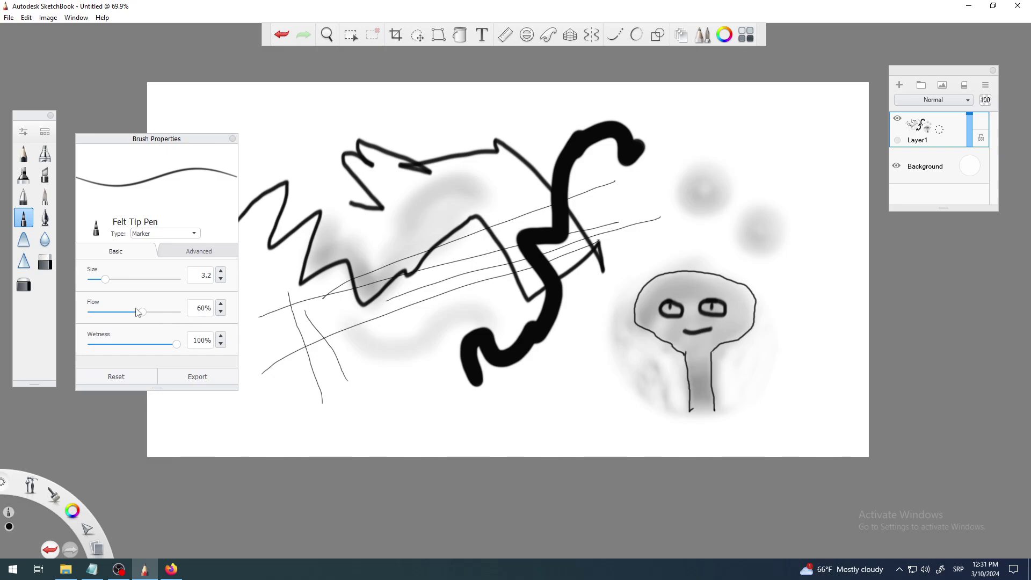
left_click(177, 254)
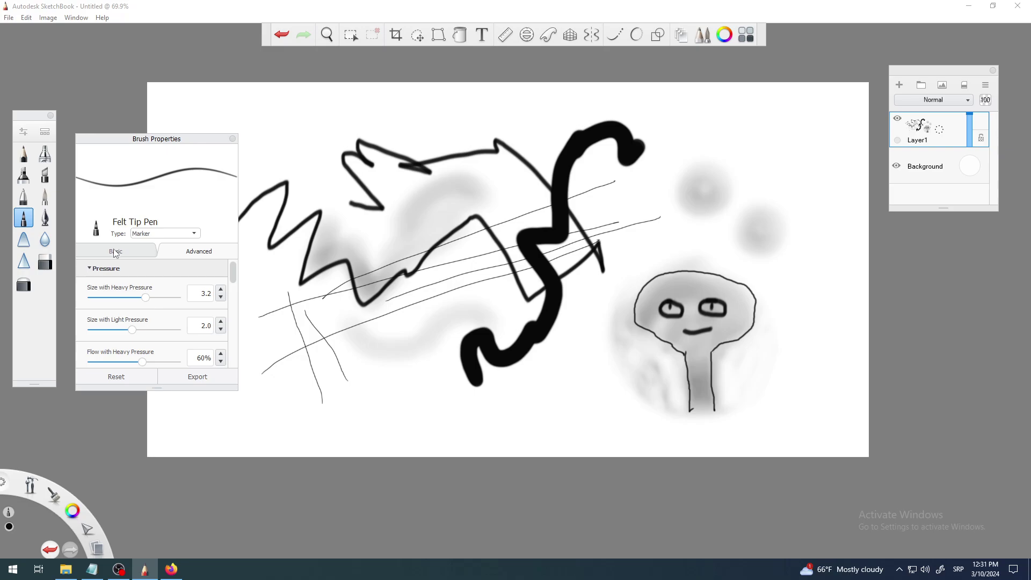
left_click(115, 254)
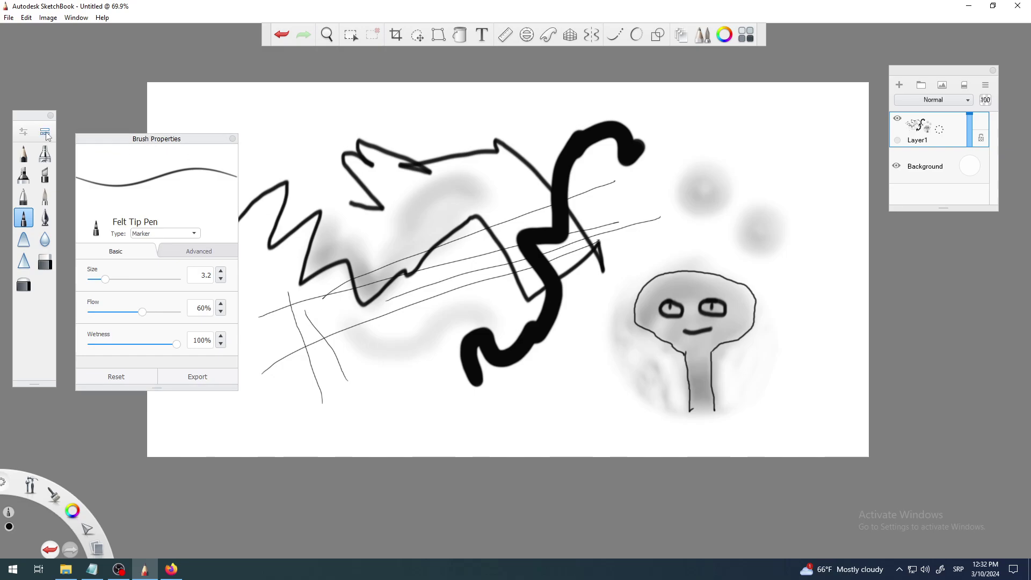
left_click(229, 140)
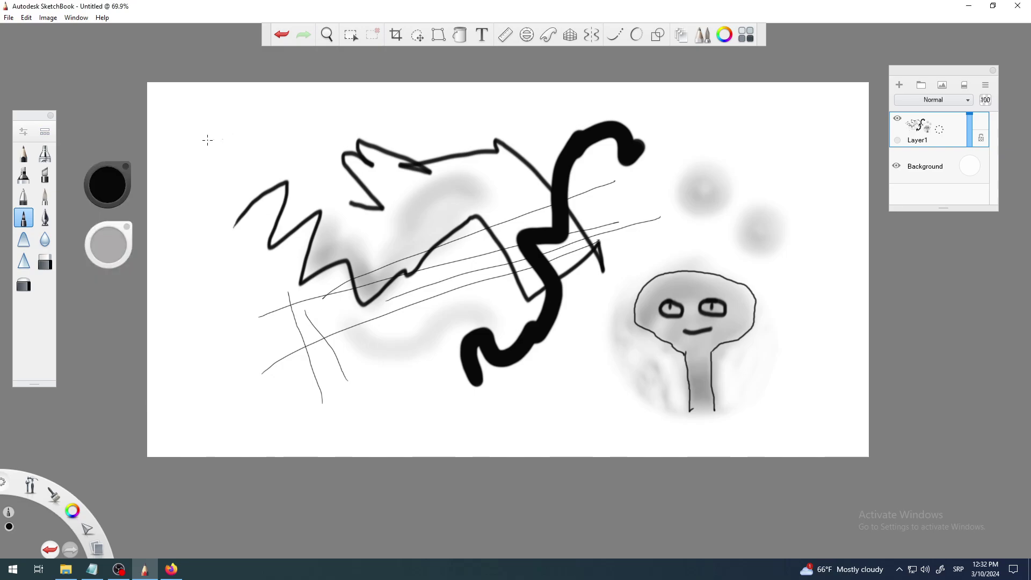
Open the Brush Library, move it higher and enlarge it to show more sets.
left_click(46, 133)
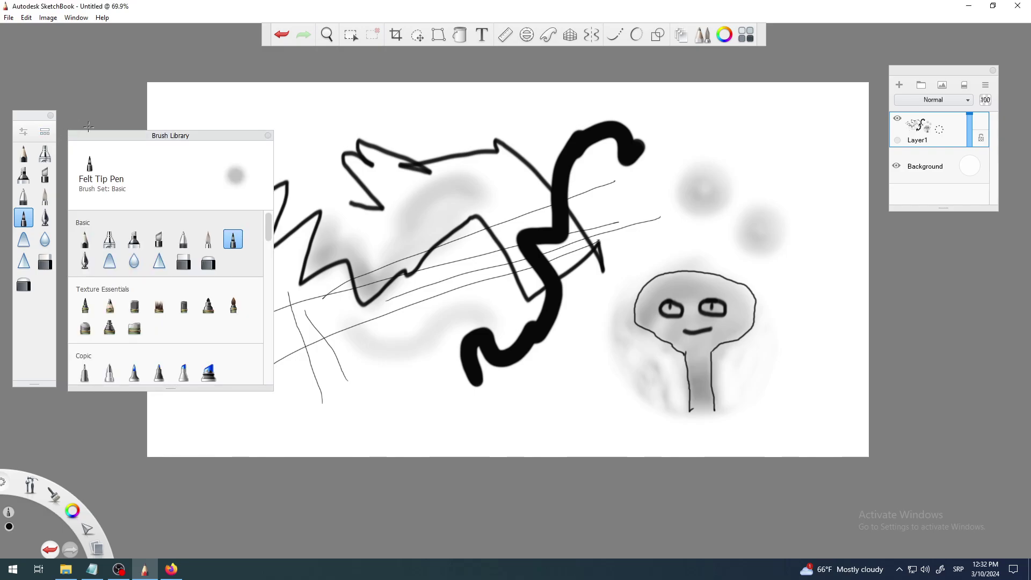
left_click_drag(138, 139, 149, 77)
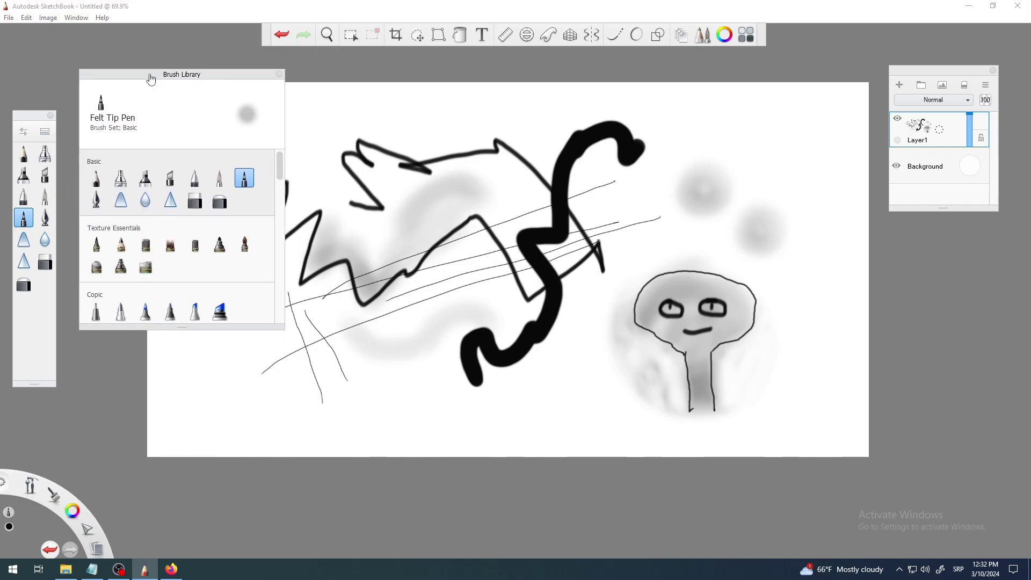
left_click_drag(182, 326, 182, 528)
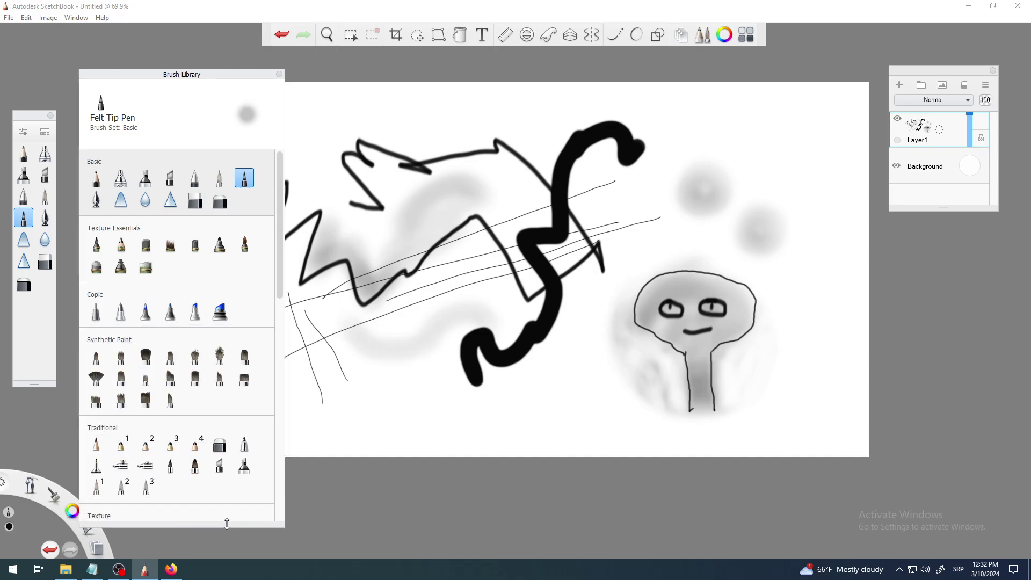
left_click(47, 134)
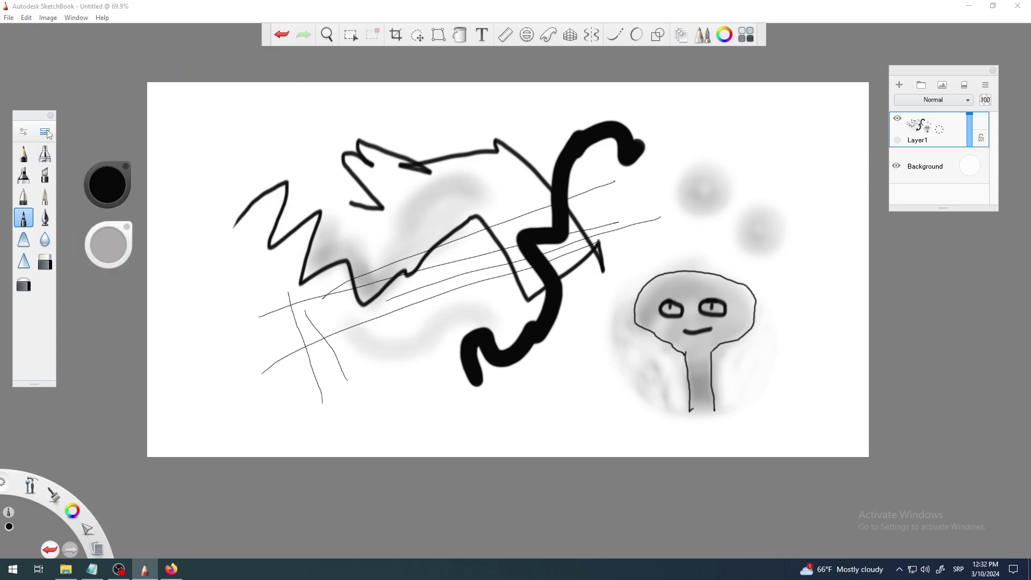
left_click(47, 133)
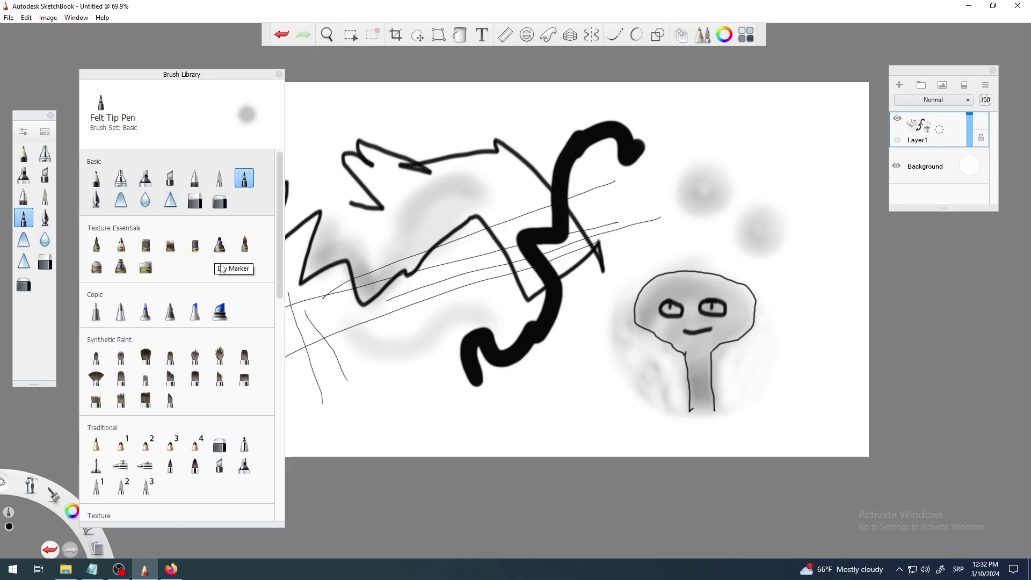
Scroll through all the brush sets, then move the library aside and close it.
scroll(276, 281, "down", 1)
left_click_drag(278, 266, 282, 482)
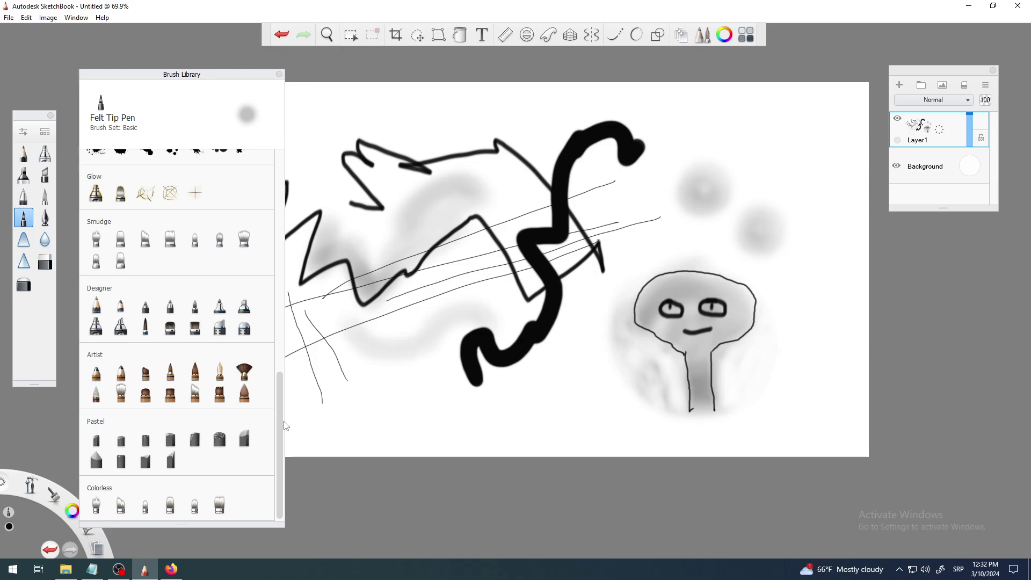
scroll(161, 349, "up", 3)
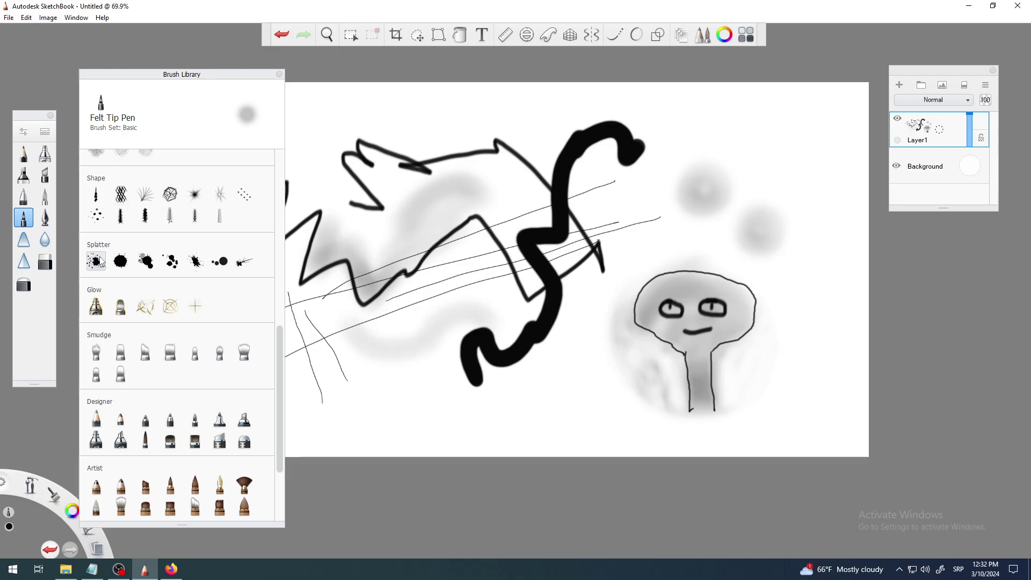
left_click_drag(276, 343, 281, 293)
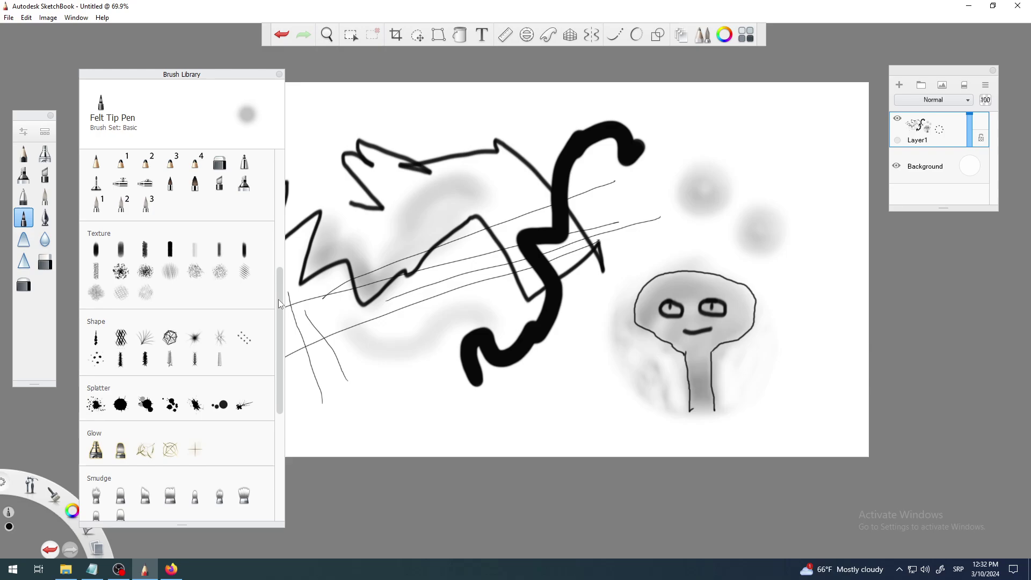
left_click_drag(279, 304, 279, 242)
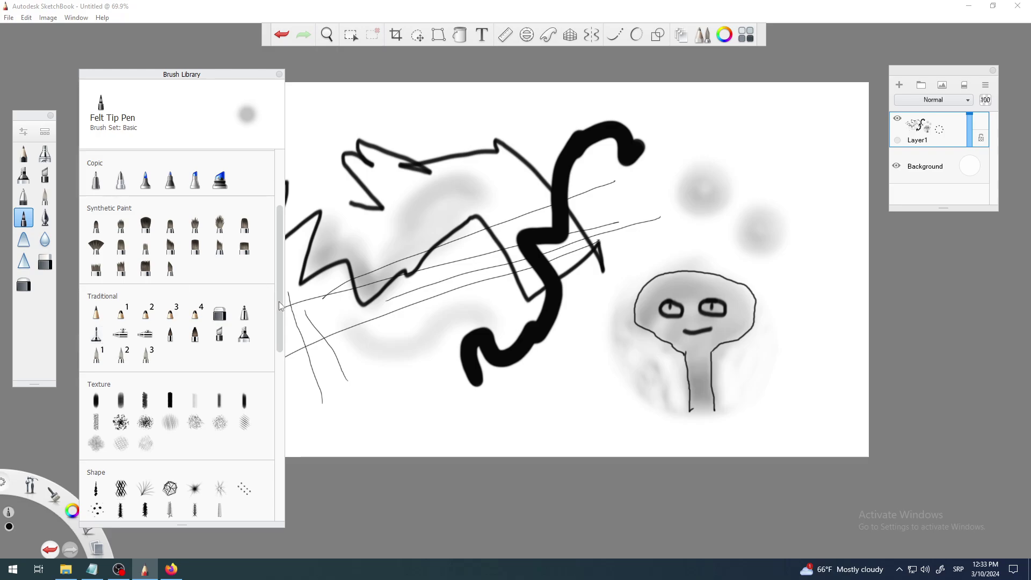
left_click_drag(279, 306, 280, 256)
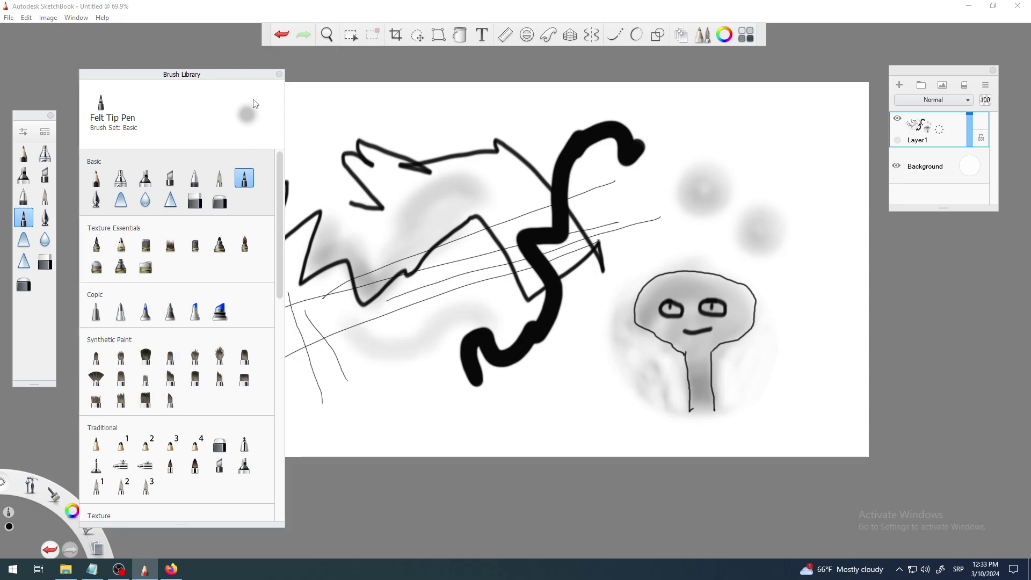
left_click_drag(235, 81, 321, 89)
left_click(361, 84)
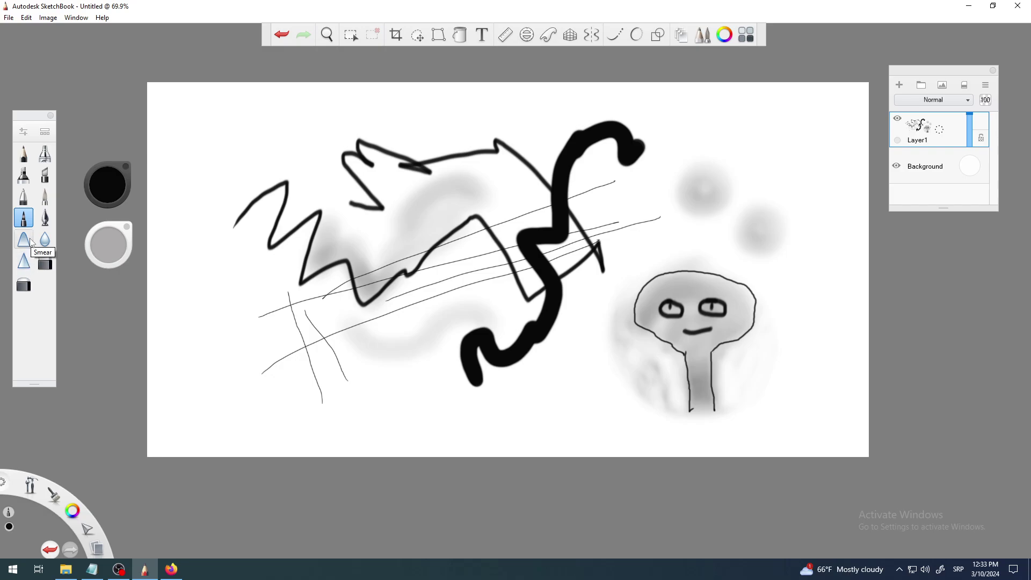
Smear the kink in the head outline where it meets the left neck line.
left_click(24, 239)
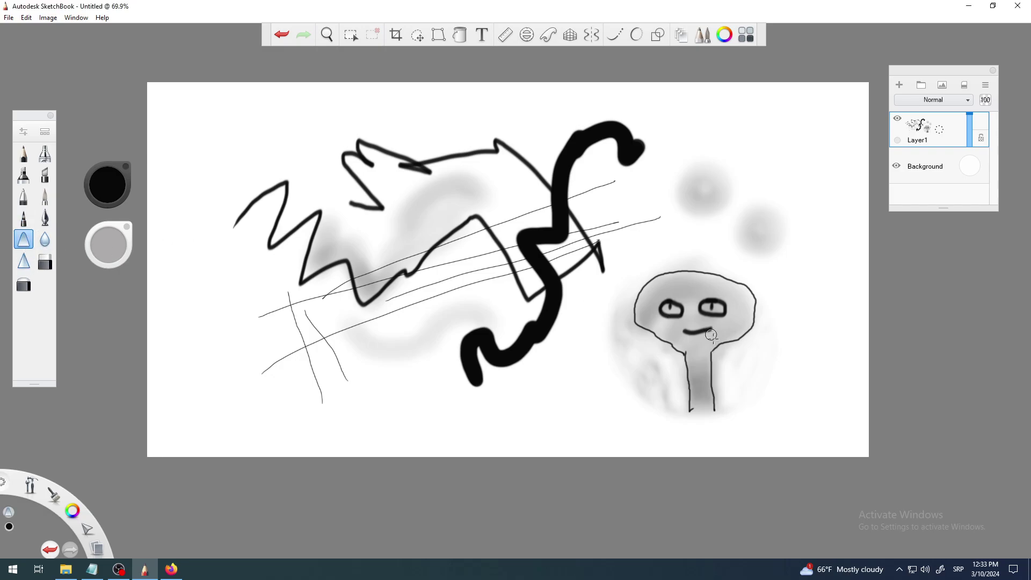
scroll(712, 335, "up", 10)
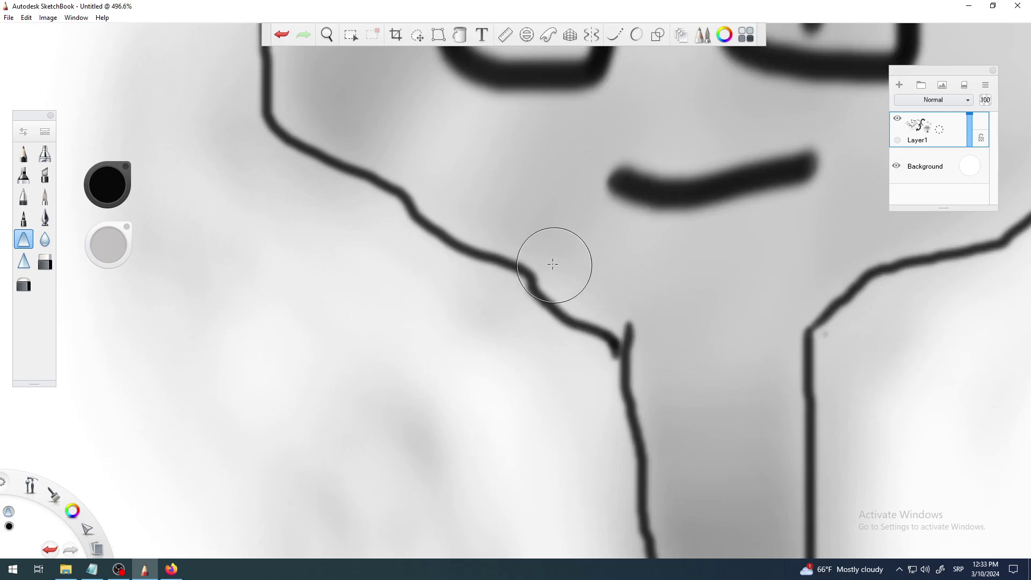
mouse_move(552, 263)
left_mouse_down()
mouse_move(529, 276)
mouse_move(534, 258)
mouse_move(516, 278)
mouse_move(405, 194)
mouse_move(387, 205)
left_mouse_up()
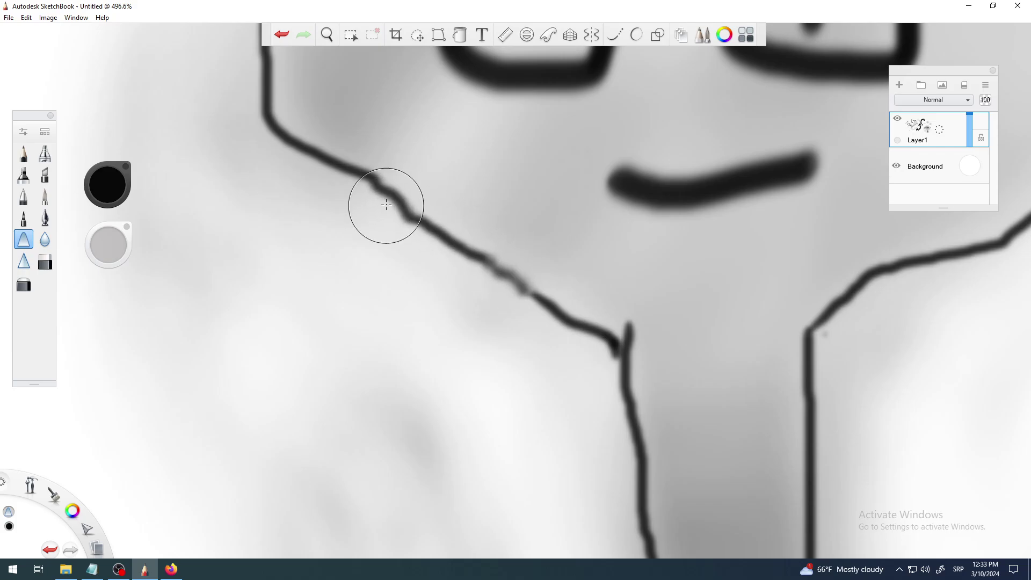
scroll(546, 239, "down", 5)
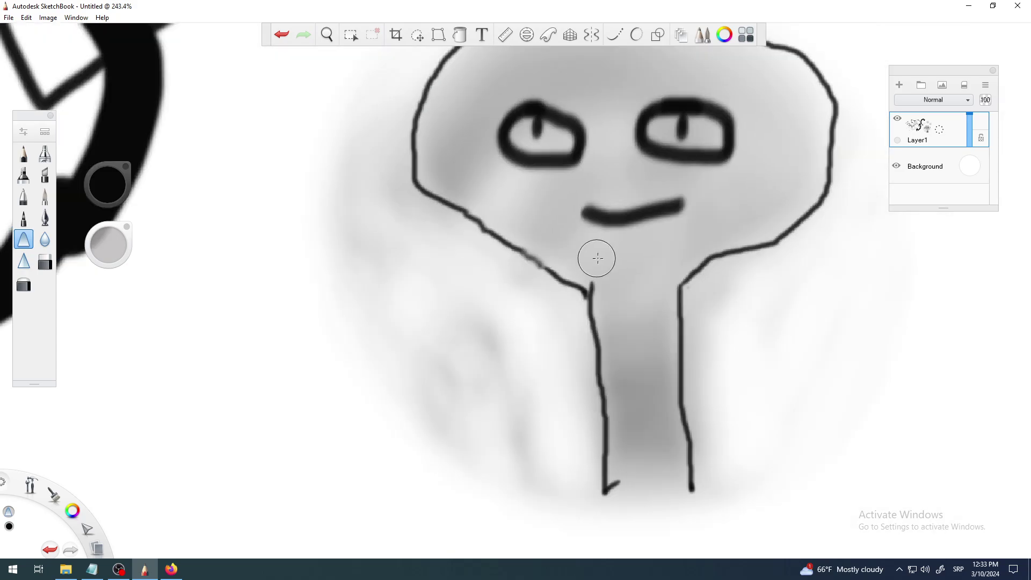
scroll(598, 258, "up", 1)
mouse_move(598, 258)
left_mouse_down()
mouse_move(531, 268)
mouse_move(540, 250)
mouse_move(542, 270)
mouse_move(517, 249)
mouse_move(494, 251)
mouse_move(494, 240)
mouse_move(461, 228)
mouse_move(462, 218)
mouse_move(539, 261)
mouse_move(493, 239)
left_mouse_up()
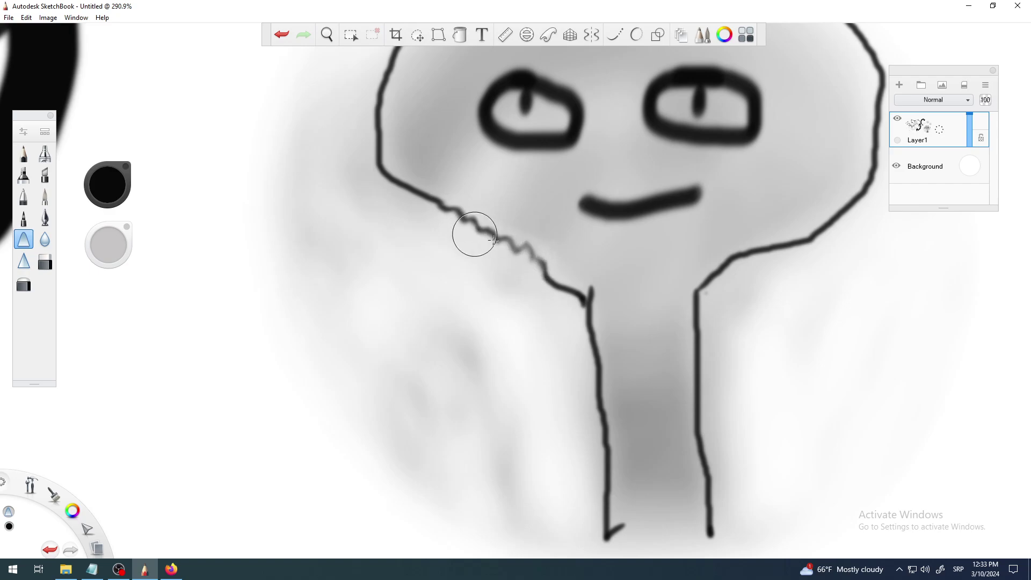
Blur away the wavy middle of the neck line, then reselect the pen brush.
left_click(46, 240)
scroll(424, 230, "up", 5)
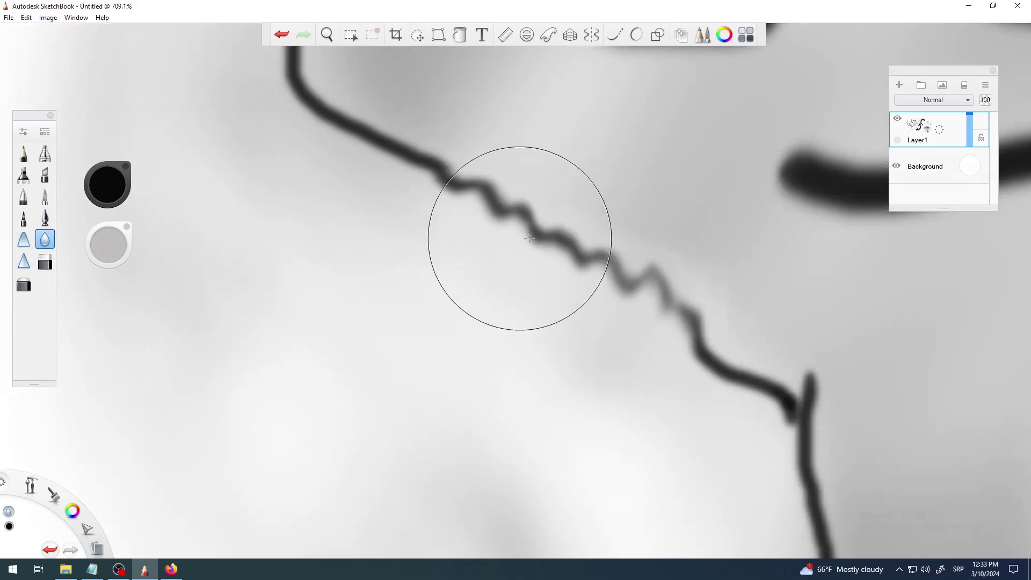
mouse_move(530, 238)
left_mouse_down()
mouse_move(553, 248)
mouse_move(478, 208)
mouse_move(623, 269)
mouse_move(426, 189)
mouse_move(419, 172)
left_mouse_up()
scroll(566, 268, "down", 2)
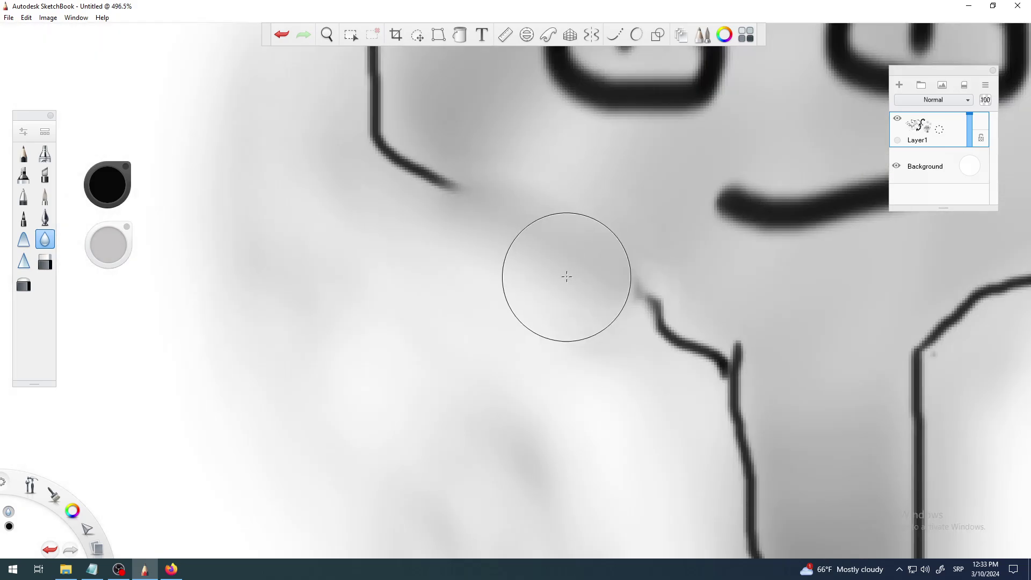
scroll(567, 276, "down", 2)
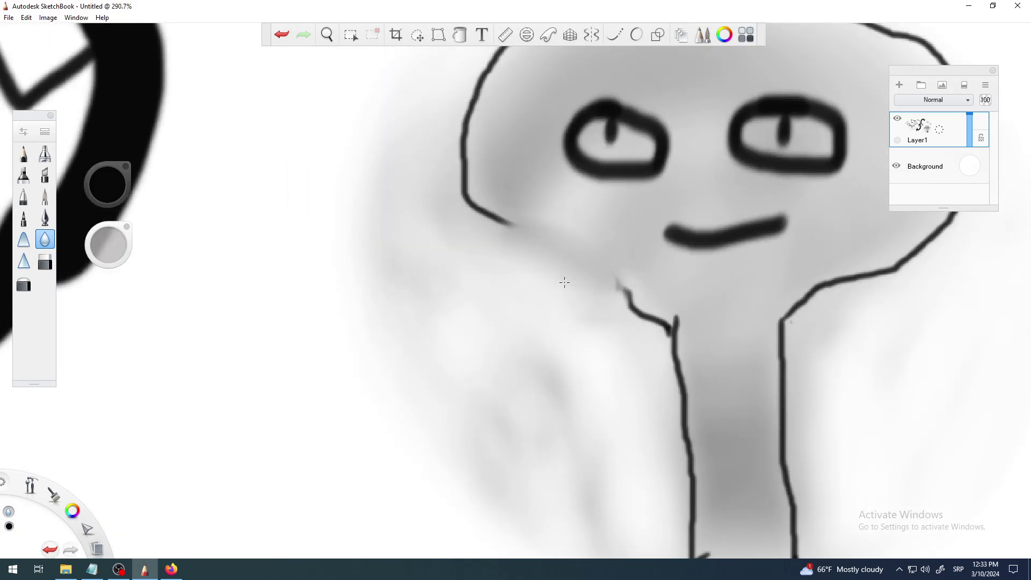
left_click(24, 197)
left_click(283, 232)
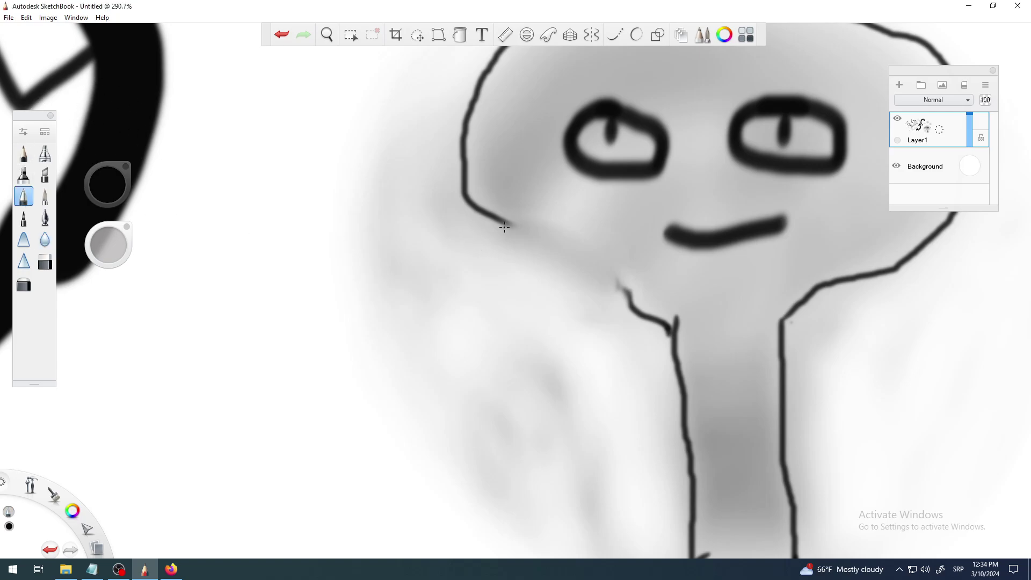
Turn on Steady Stroke, recentre the whole drawing in view, and make the Layers panel taller.
left_click(615, 34)
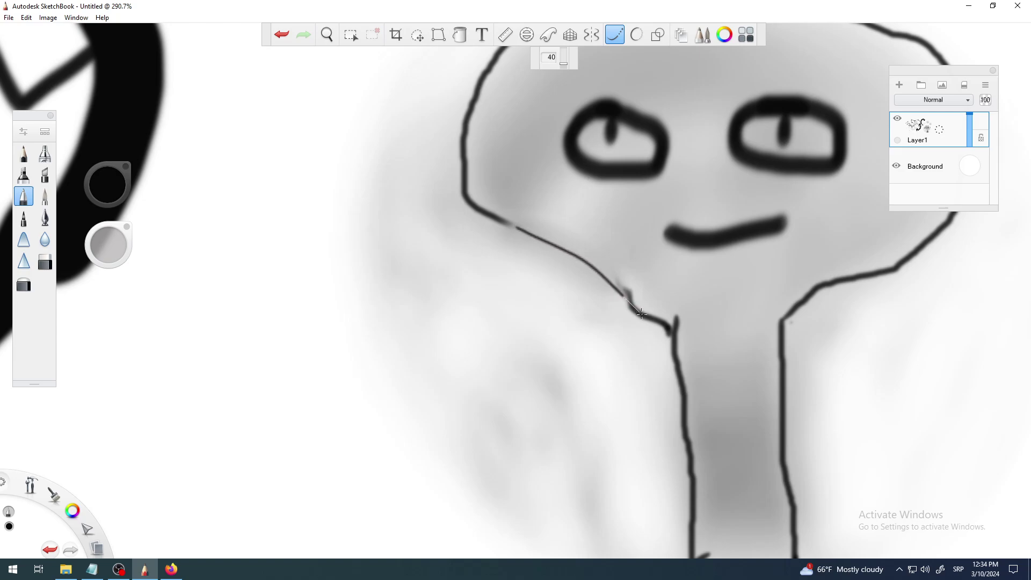
scroll(680, 312, "down", 5)
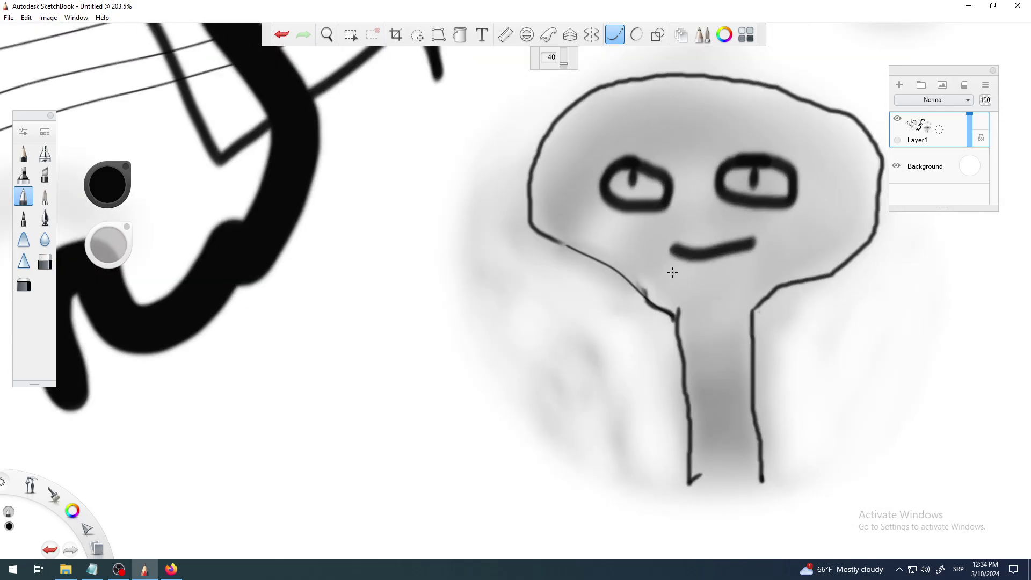
key("space")
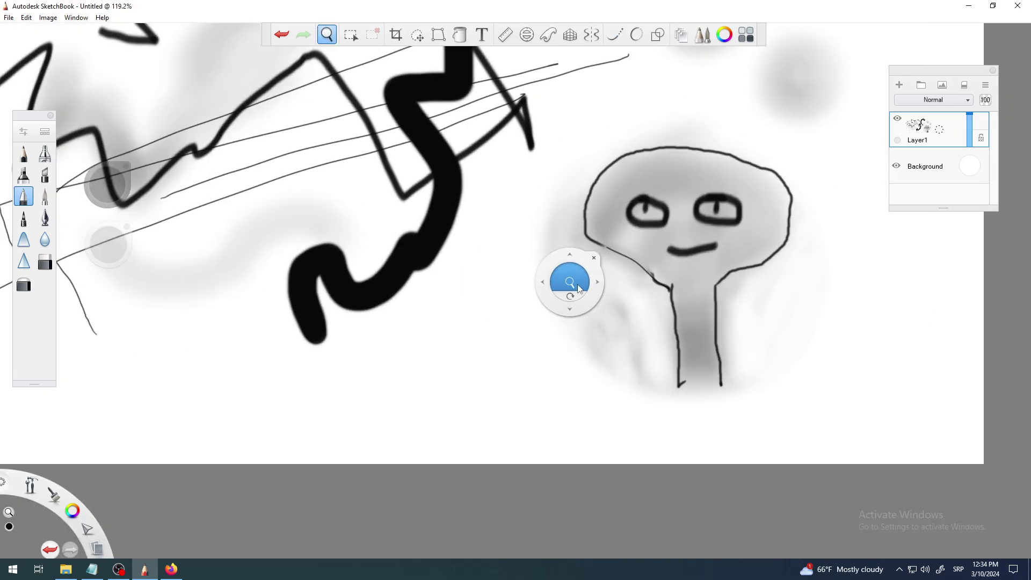
left_click_drag(573, 304, 644, 391)
scroll(499, 288, "down", 3)
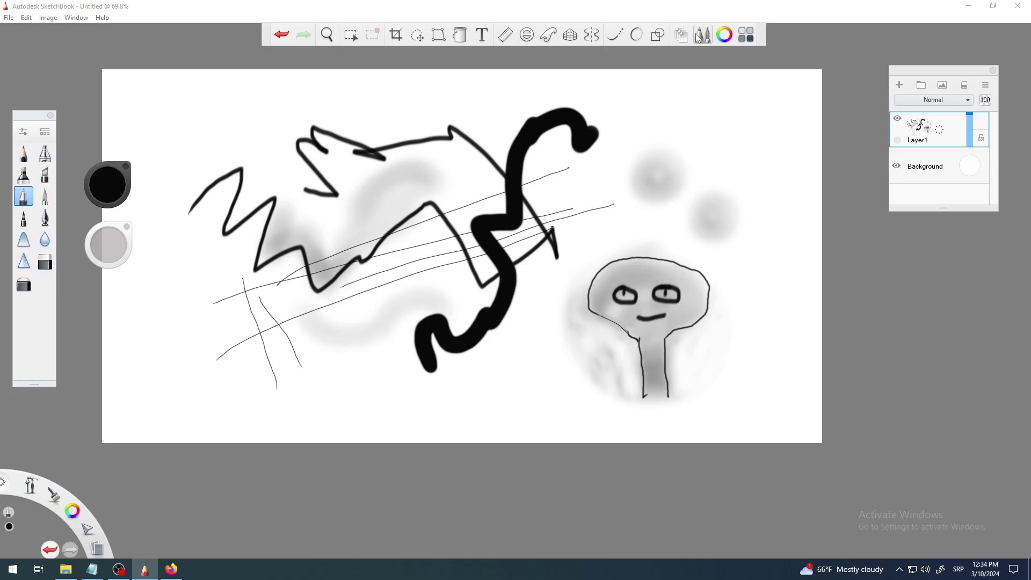
key("space")
left_click_drag(466, 333, 530, 356)
key("space")
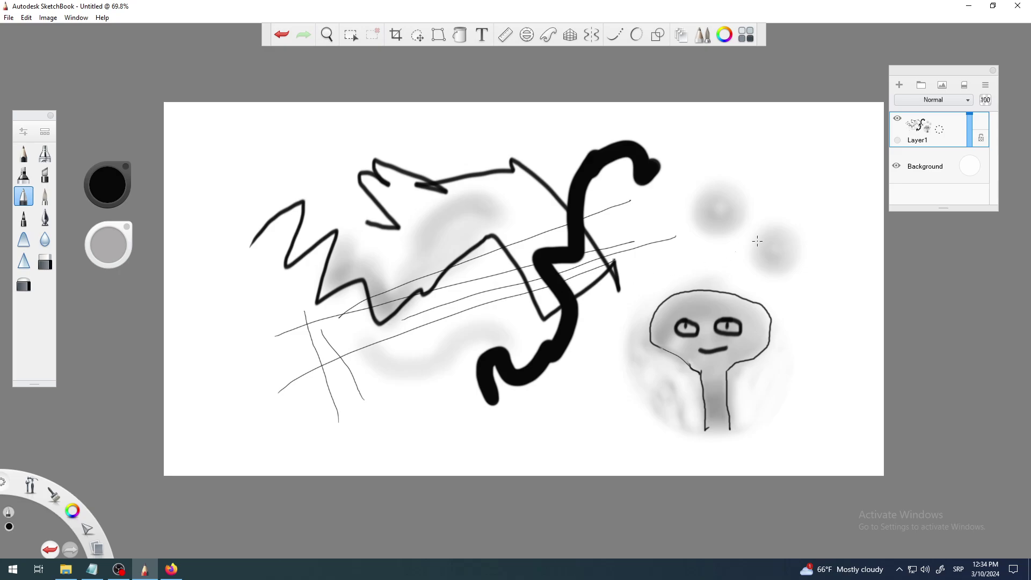
left_click_drag(942, 209, 962, 508)
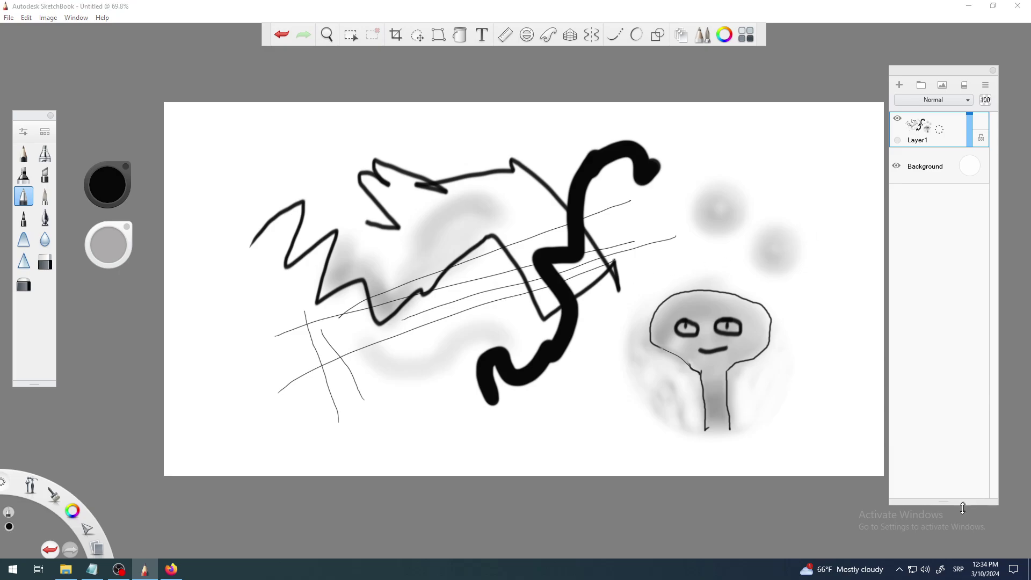
Hide Layer1, add new empty layers, and make Layer2 the active drawing layer.
left_click(898, 119)
left_click(900, 86)
left_click(900, 86)
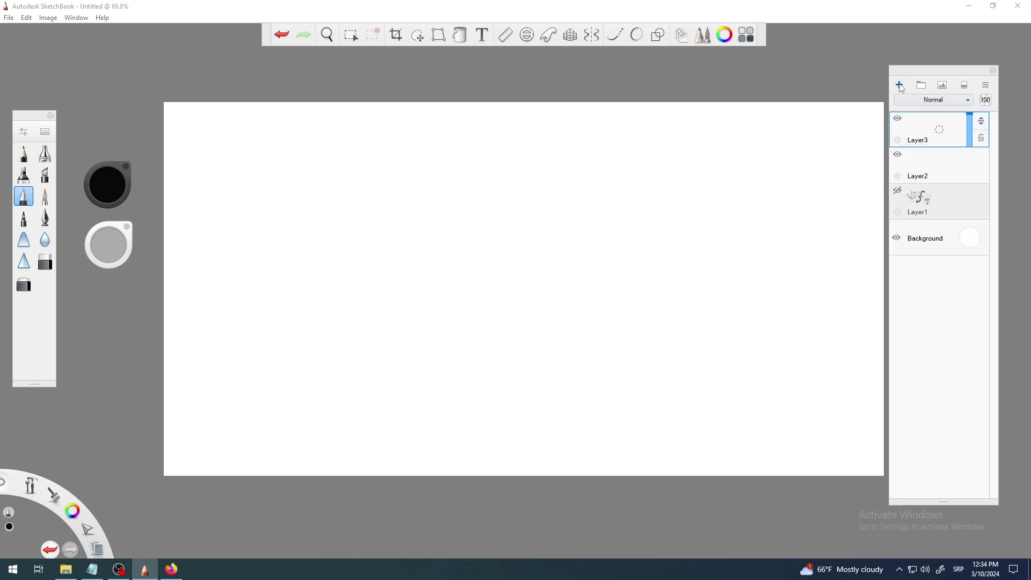
left_click(900, 86)
left_click(900, 86)
left_click(900, 86)
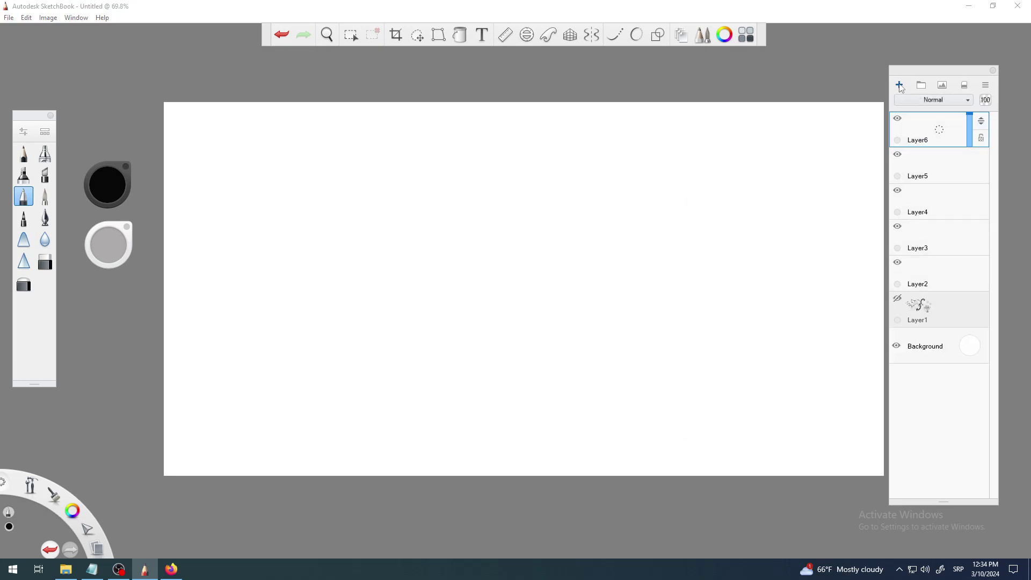
left_click(935, 275)
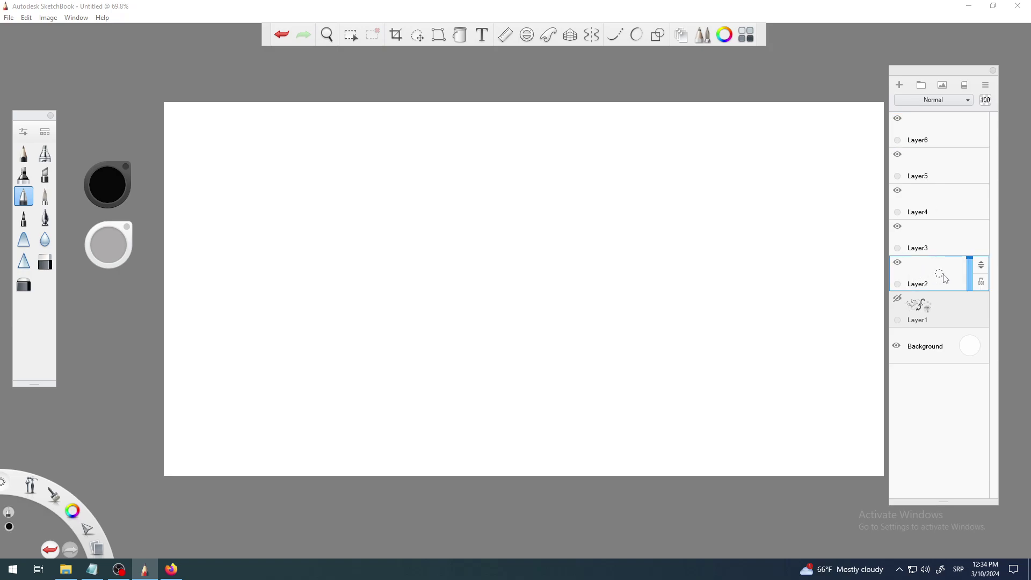
left_click(944, 277)
mouse_move(944, 277)
left_mouse_down()
mouse_move(941, 237)
mouse_move(967, 289)
mouse_move(913, 274)
mouse_move(954, 274)
mouse_move(941, 241)
mouse_move(942, 300)
mouse_move(942, 276)
left_mouse_up()
Draw a pencil outline at left on Layer2, then a soft grey airbrush outline centre on Layer3.
left_click(23, 153)
mouse_move(230, 182)
left_mouse_down()
mouse_move(260, 225)
mouse_move(197, 266)
mouse_move(248, 302)
mouse_move(366, 317)
mouse_move(362, 195)
mouse_move(332, 166)
mouse_move(233, 179)
left_mouse_up()
left_click(921, 246)
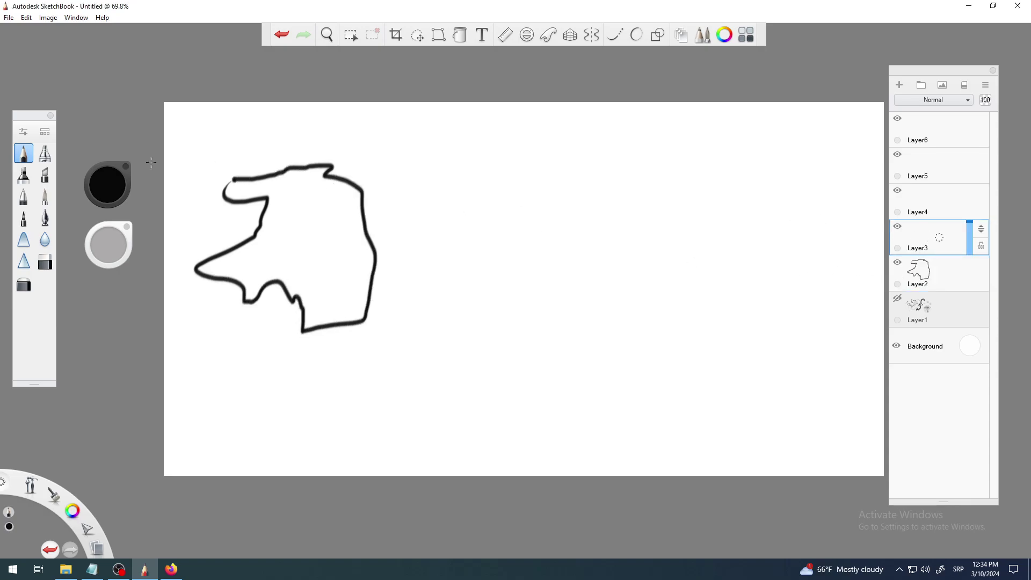
left_click(46, 153)
mouse_move(516, 166)
left_mouse_down()
mouse_move(513, 210)
mouse_move(485, 228)
mouse_move(486, 250)
mouse_move(547, 339)
mouse_move(573, 355)
mouse_move(633, 300)
mouse_move(608, 243)
mouse_move(624, 178)
mouse_move(576, 162)
mouse_move(516, 164)
left_mouse_up()
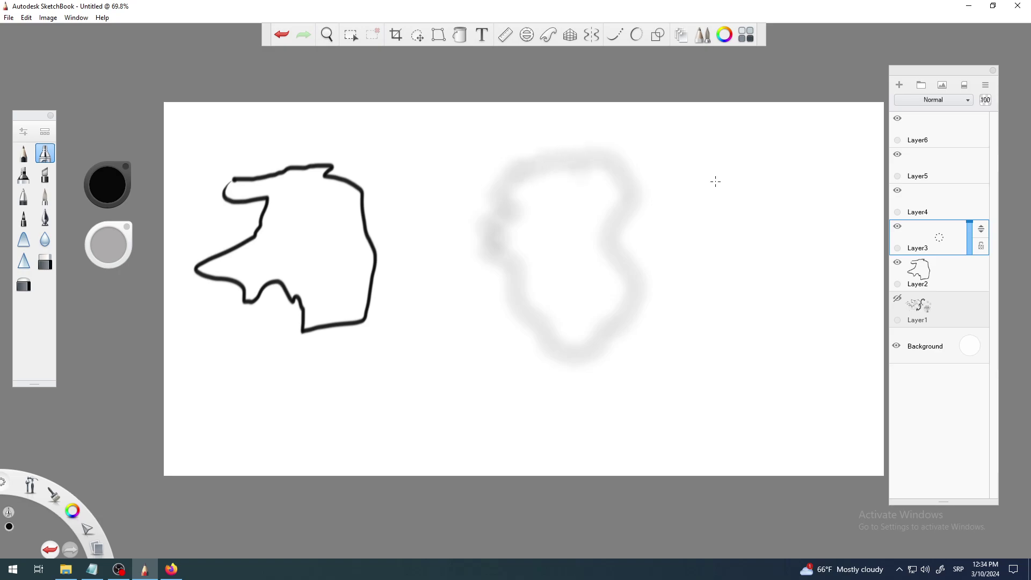
On Layer4, draw a closed marker outline at right and hatch inside it.
left_click(935, 207)
left_click(23, 177)
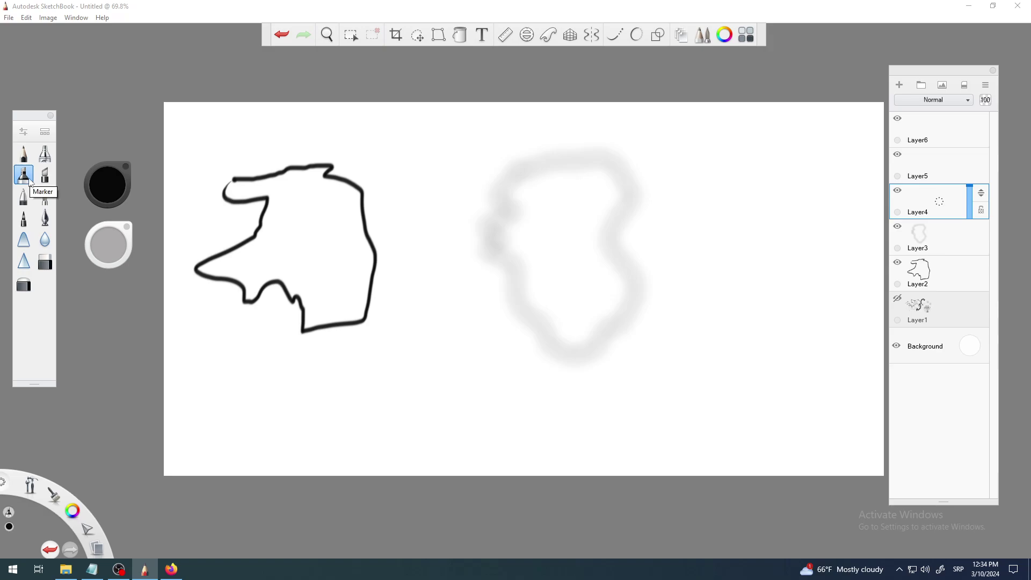
mouse_move(738, 159)
left_mouse_down()
mouse_move(721, 177)
mouse_move(760, 289)
mouse_move(728, 336)
left_mouse_up()
mouse_move(788, 354)
left_mouse_down()
mouse_move(811, 343)
mouse_move(827, 286)
mouse_move(803, 169)
mouse_move(740, 170)
left_mouse_up()
left_click_drag(737, 215, 794, 175)
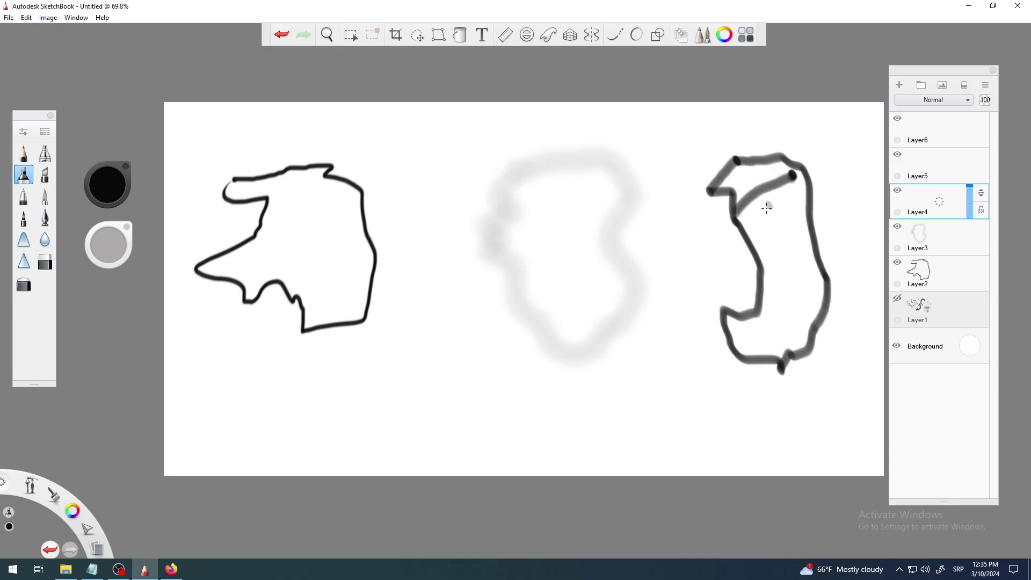
mouse_move(752, 227)
left_mouse_down()
mouse_move(791, 191)
mouse_move(817, 294)
left_mouse_up()
mouse_move(769, 266)
left_mouse_down()
mouse_move(799, 225)
mouse_move(820, 295)
left_mouse_up()
Undo a stray marker dot and add a long stroke, a loop and extra strokes to the right shape.
left_click(768, 331)
key("ctrl+z")
left_click_drag(760, 367, 780, 451)
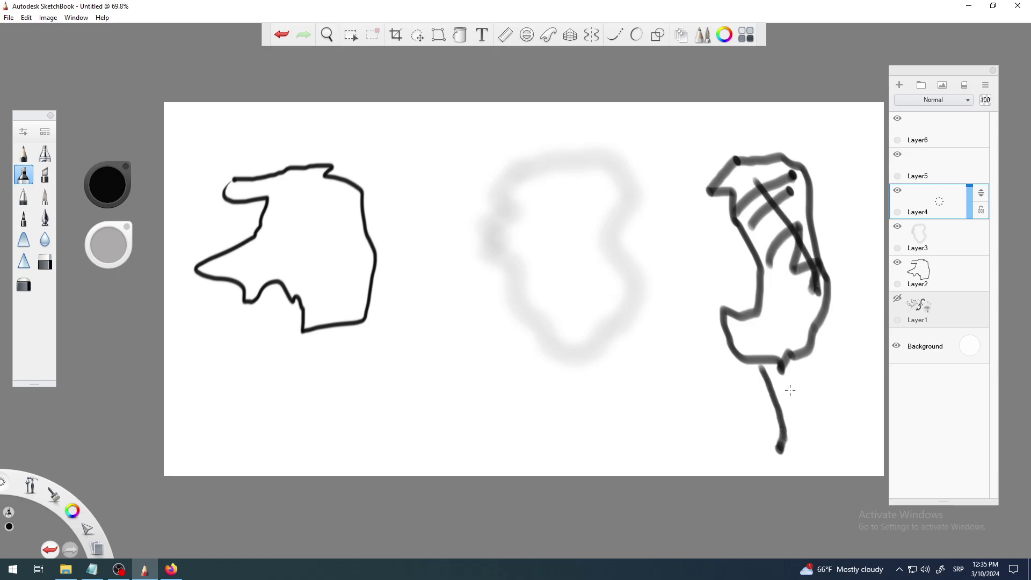
mouse_move(789, 352)
left_mouse_down()
mouse_move(815, 388)
mouse_move(827, 377)
mouse_move(816, 303)
left_mouse_up()
left_click_drag(762, 248, 776, 283)
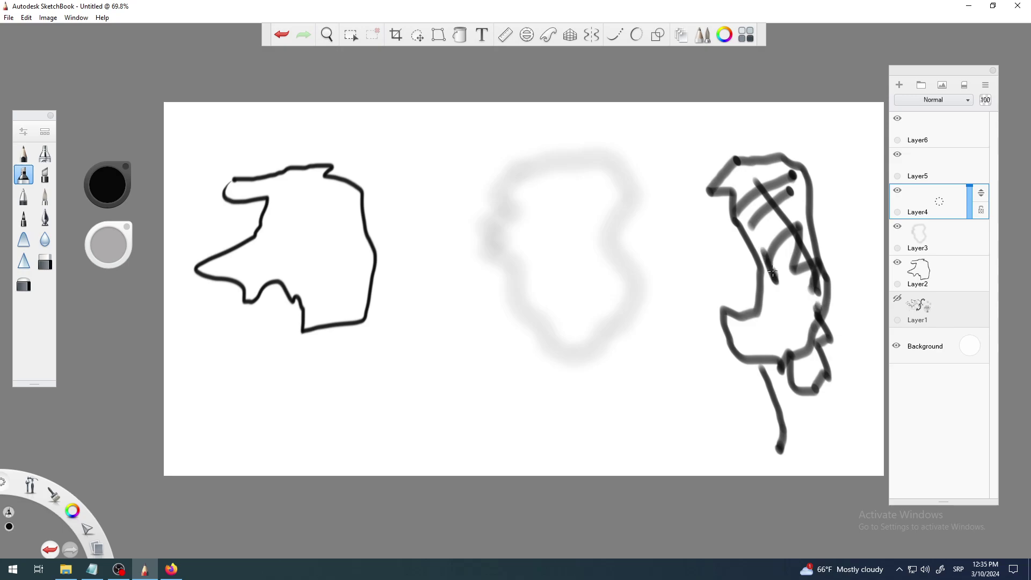
Toggle Layer3 and Layer2 visibility off and on to check each shape, then select Pencil.
double_click(897, 227)
left_click(898, 228)
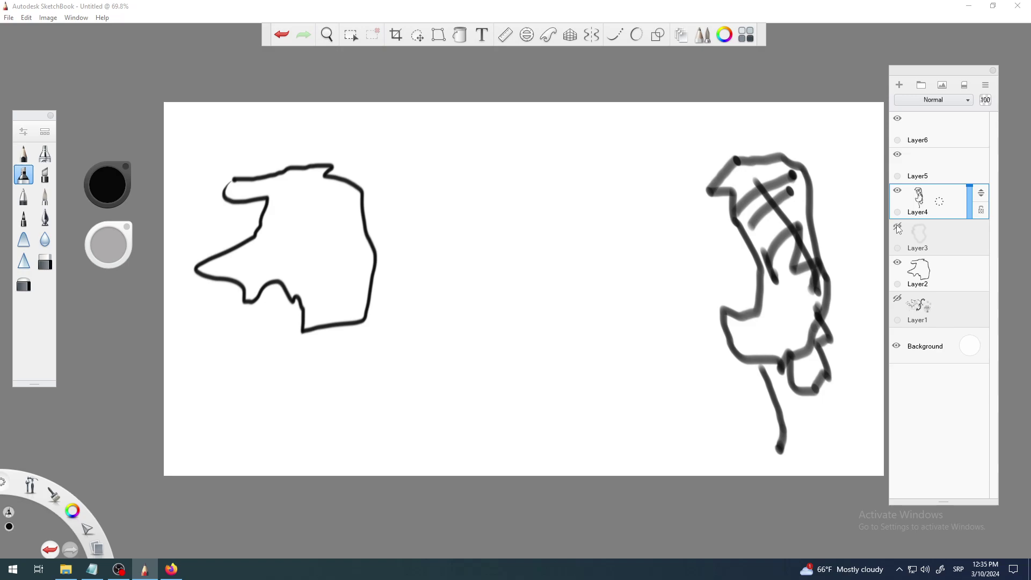
left_click(898, 228)
left_click(898, 228)
left_click(898, 228)
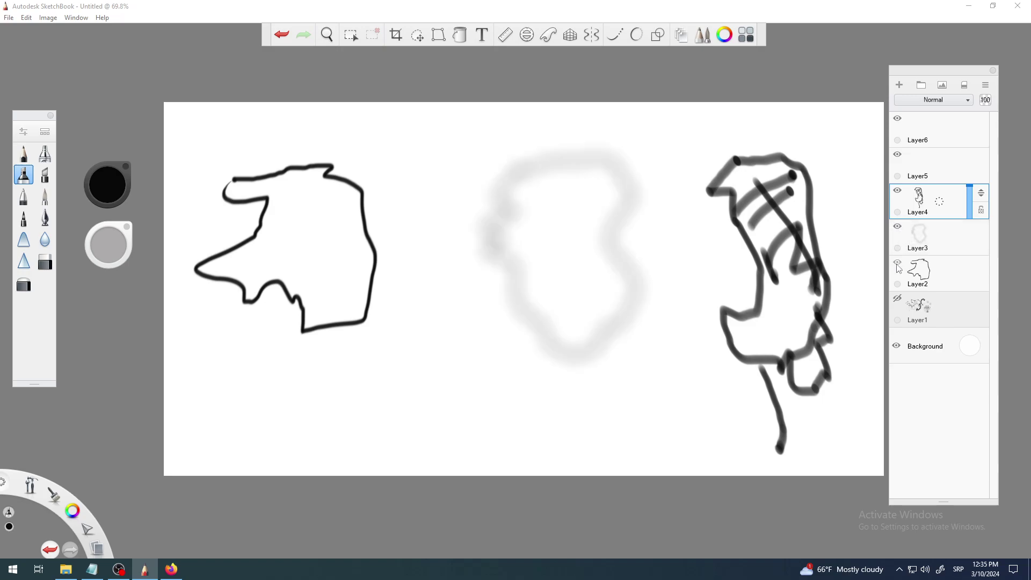
left_click(897, 264)
left_click(898, 265)
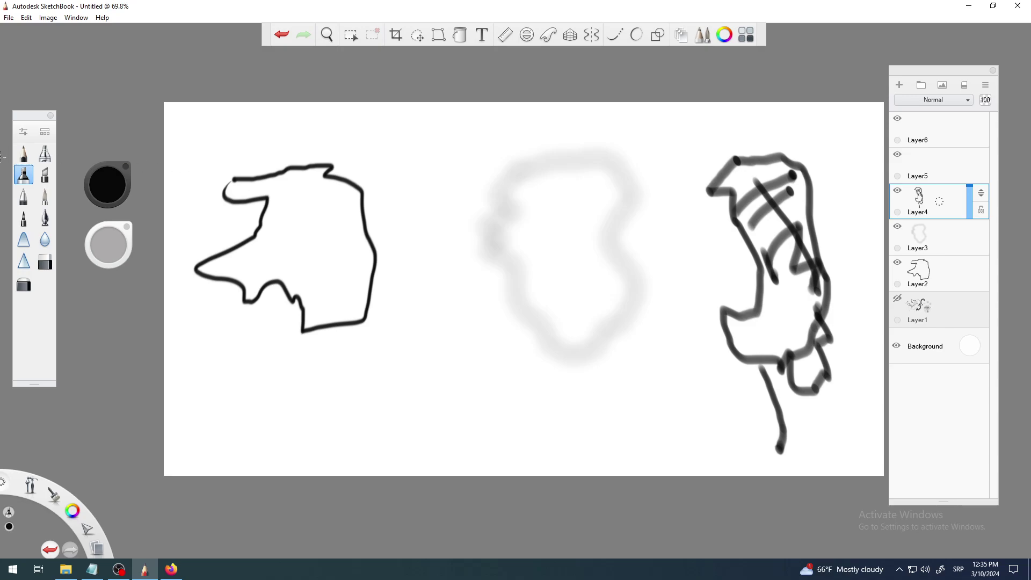
left_click(23, 153)
Extend a pencil line down from the left shape, letter 'OUTL' above it, and select Layer2.
mouse_move(301, 317)
left_mouse_down()
mouse_move(286, 368)
mouse_move(299, 415)
left_mouse_up()
mouse_move(263, 130)
left_mouse_down()
mouse_move(258, 143)
mouse_move(262, 130)
mouse_move(285, 143)
mouse_move(321, 133)
mouse_move(309, 158)
mouse_move(339, 159)
left_mouse_up()
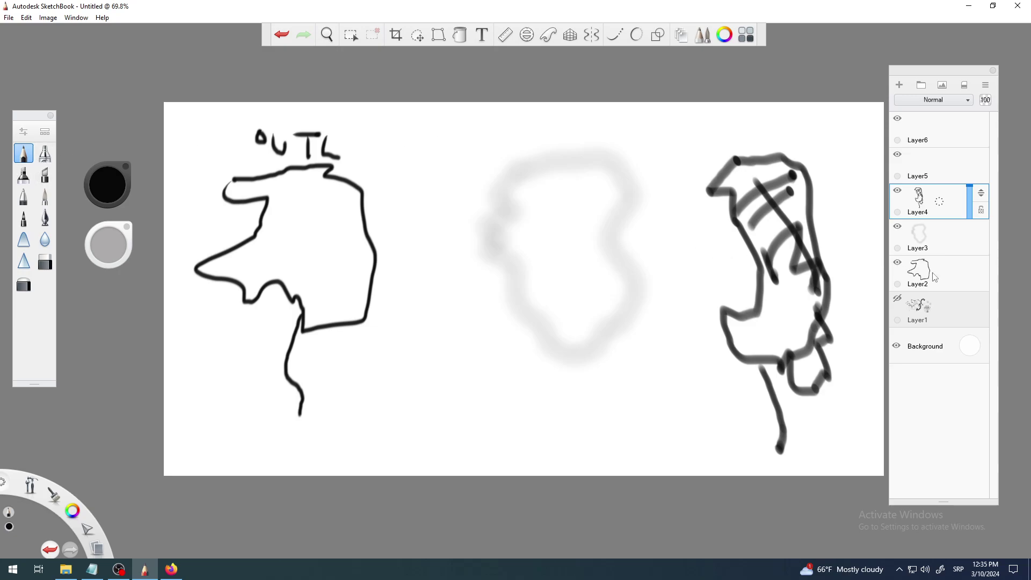
left_click(916, 274)
Toggle Layer2's visibility off and on, then bring OBS Studio to the front.
left_click(898, 265)
left_click(898, 264)
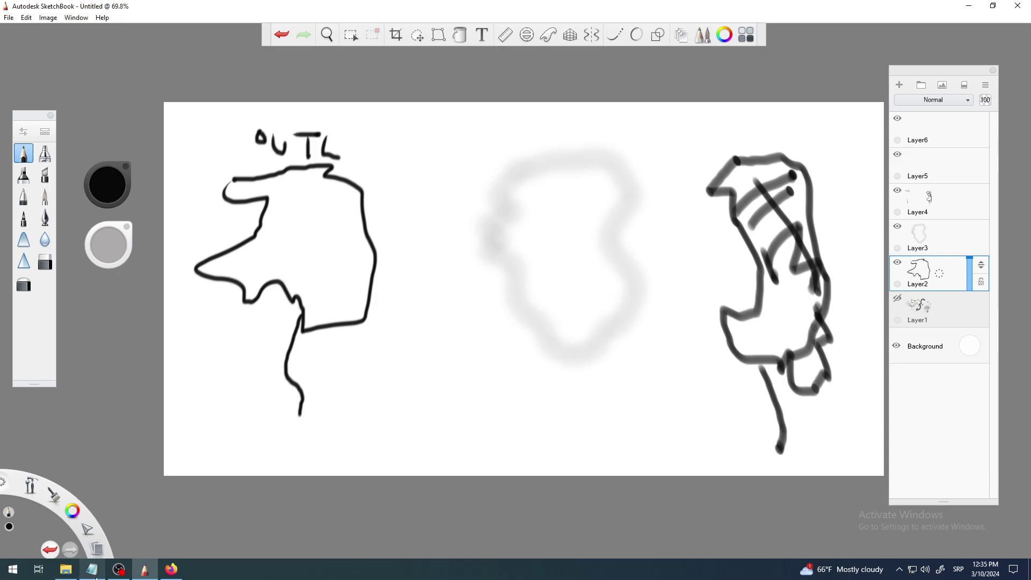
left_click(119, 570)
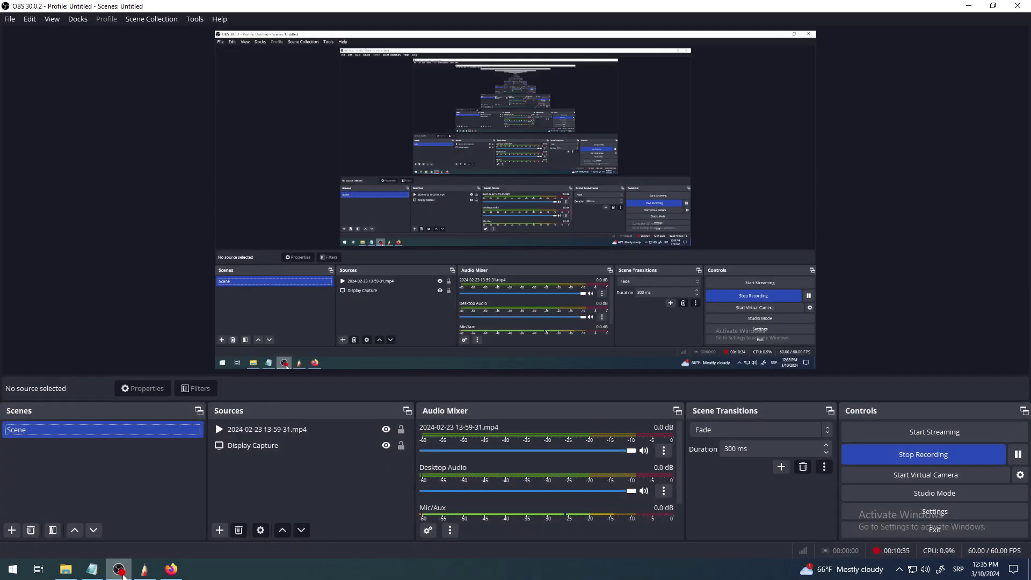
Minimize OBS Studio from the taskbar to bring SketchBook back to the front.
left_click(123, 575)
mouse_move(143, 576)
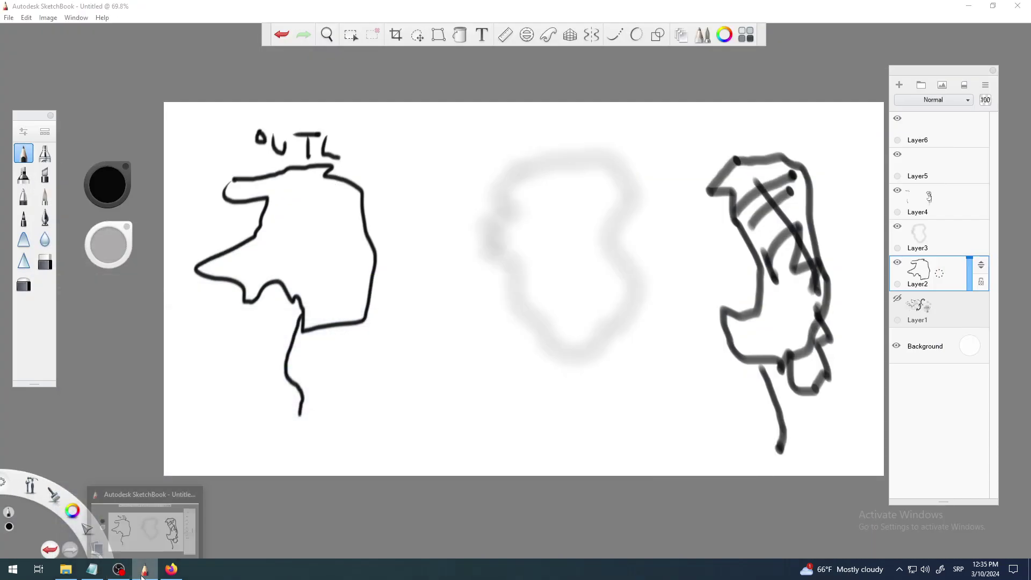